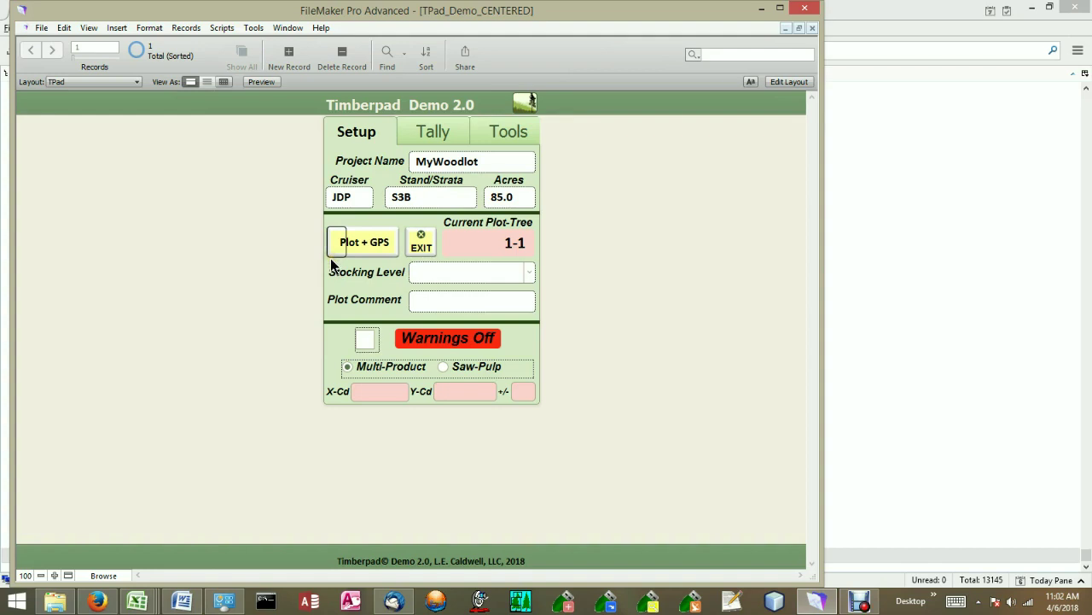
Enable manual plot numbering in the tally's Auto Plot setting and add a new plot numbered 17
left_click(422, 128)
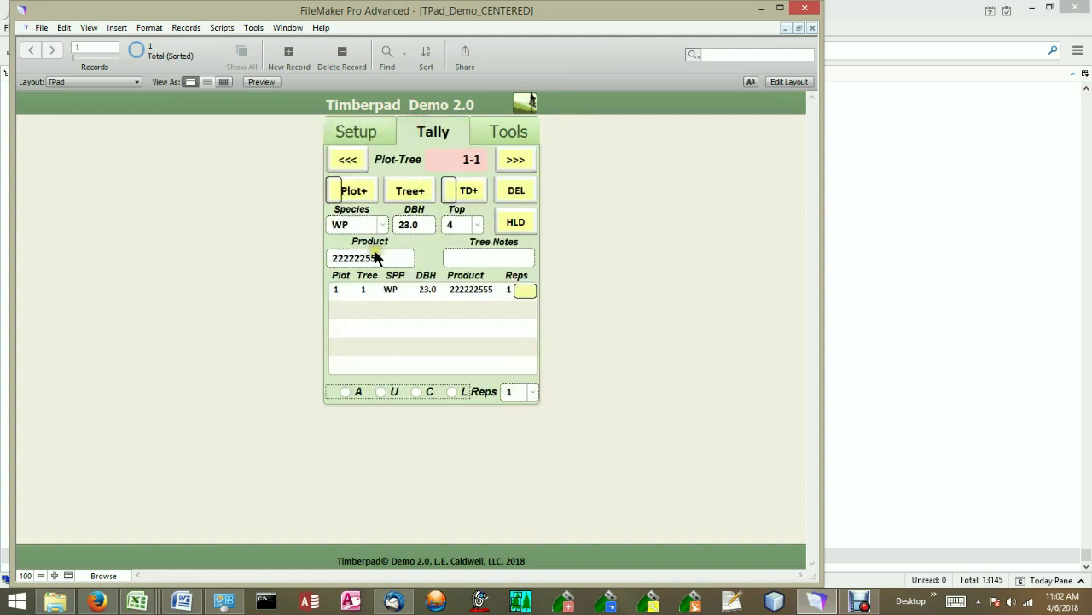
left_click(338, 191)
left_click(336, 192)
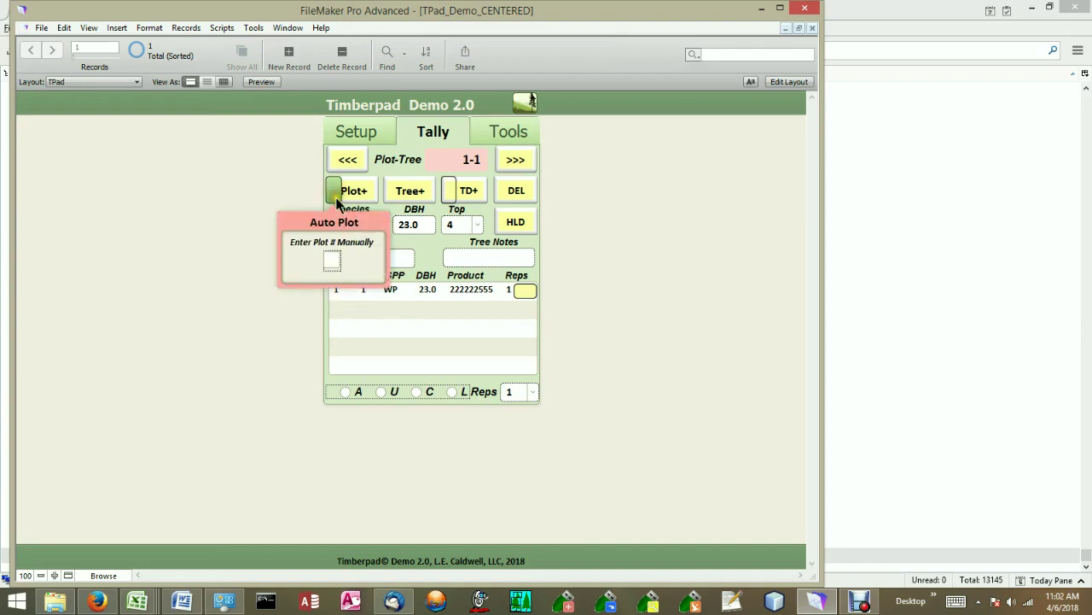
left_click(331, 258)
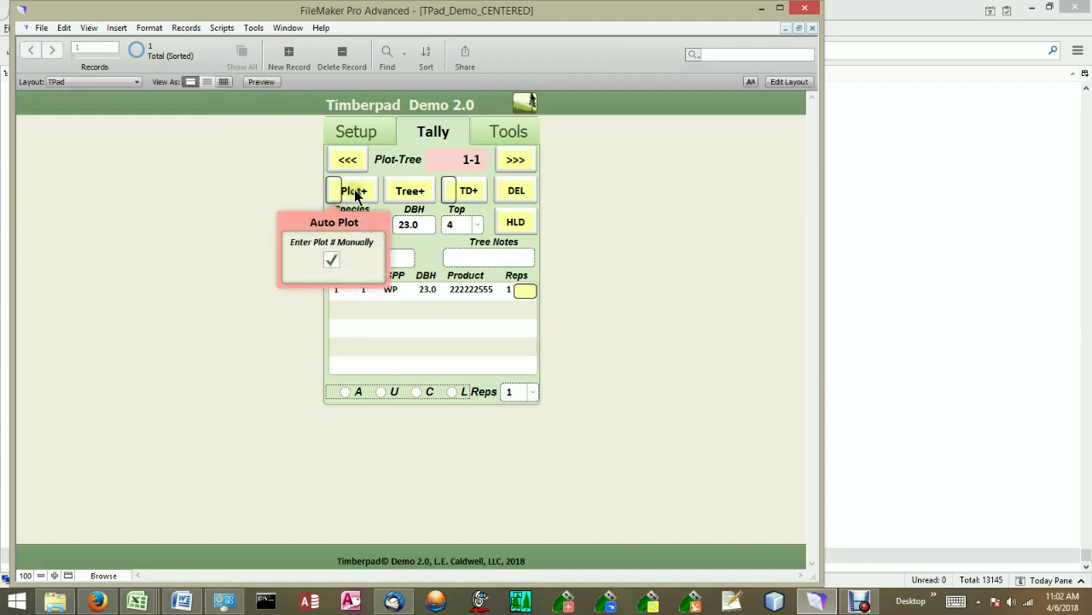
left_click(356, 193)
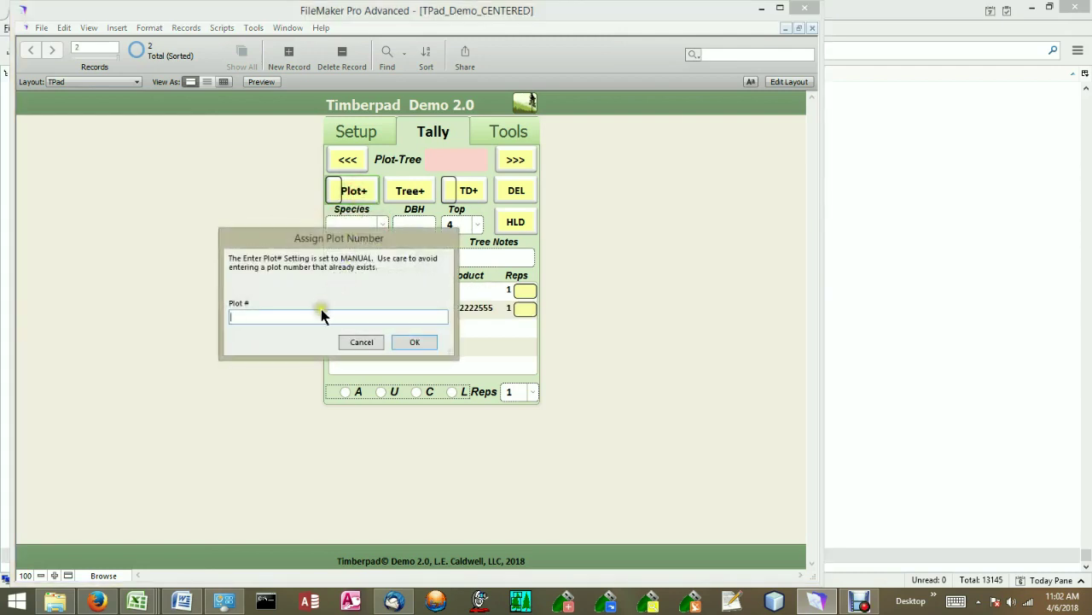
type("17")
left_click(415, 341)
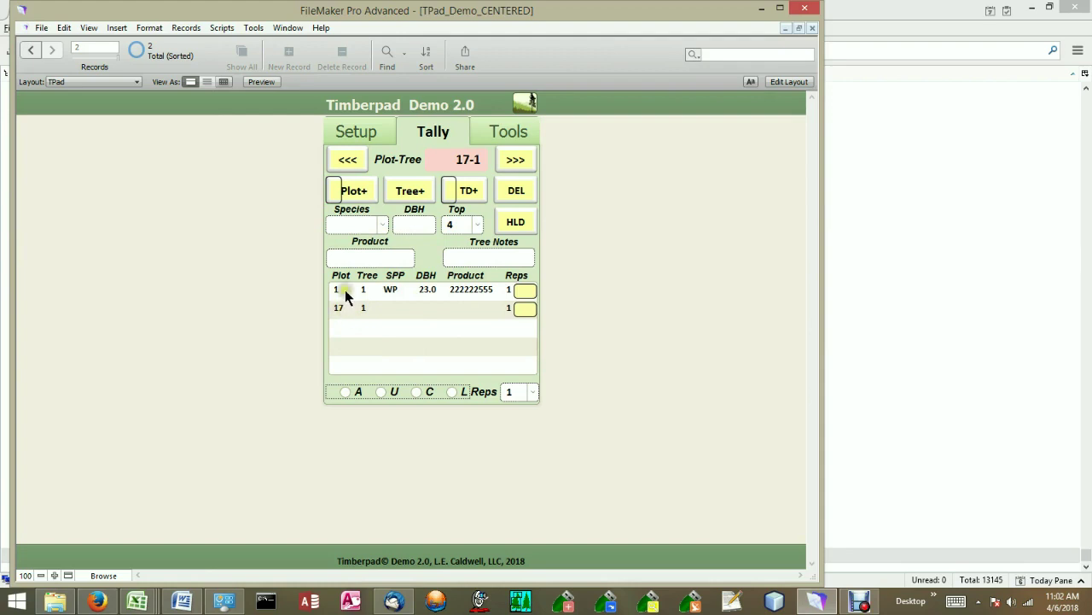
Turn off manual plot numbering and add the next plot with an automatic number
left_click(336, 192)
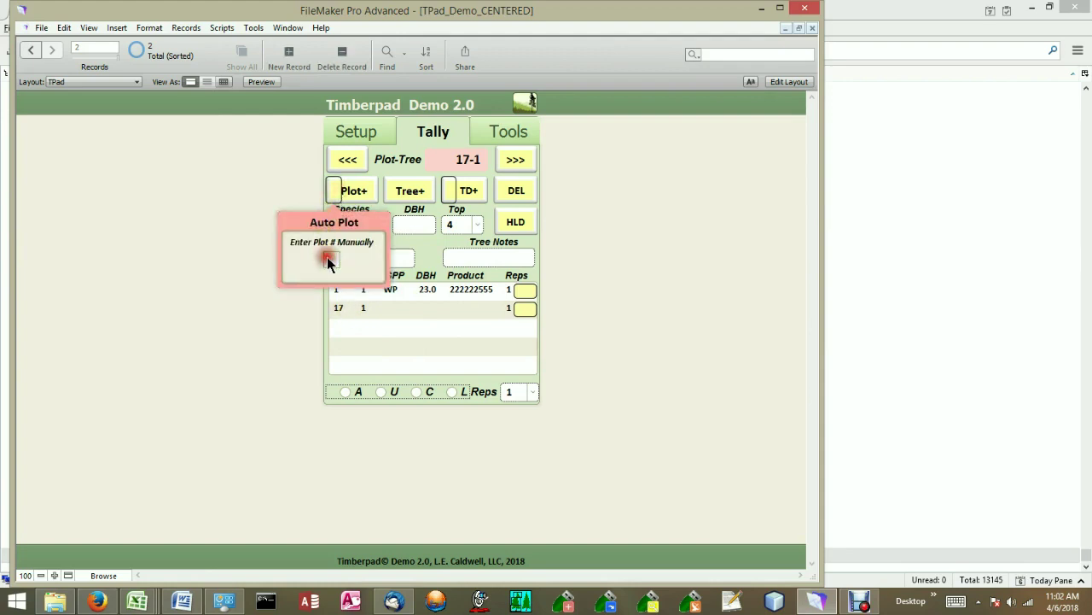
left_click(422, 244)
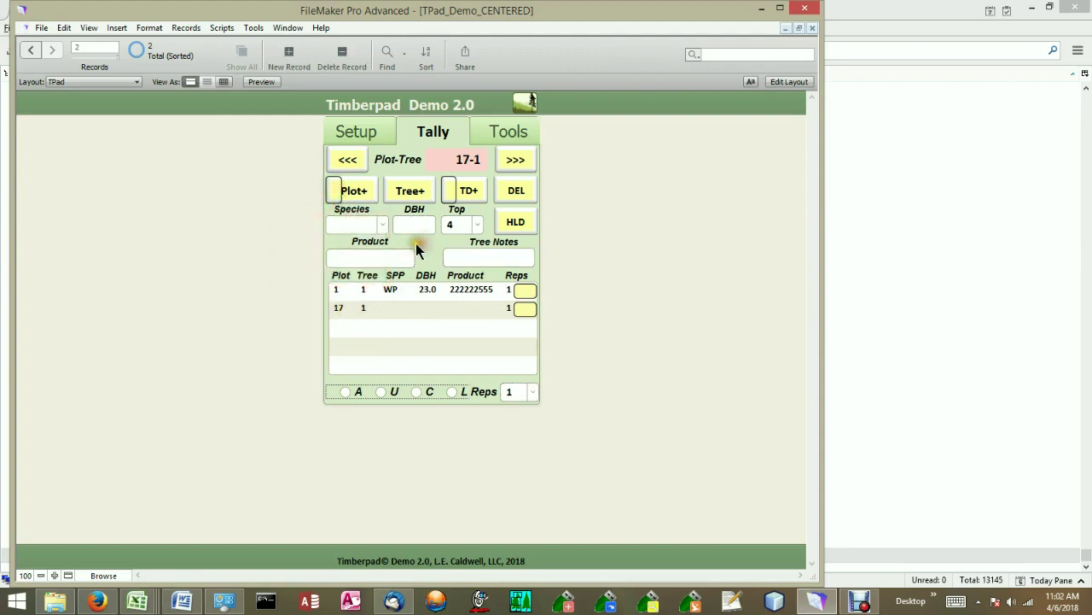
left_click(354, 195)
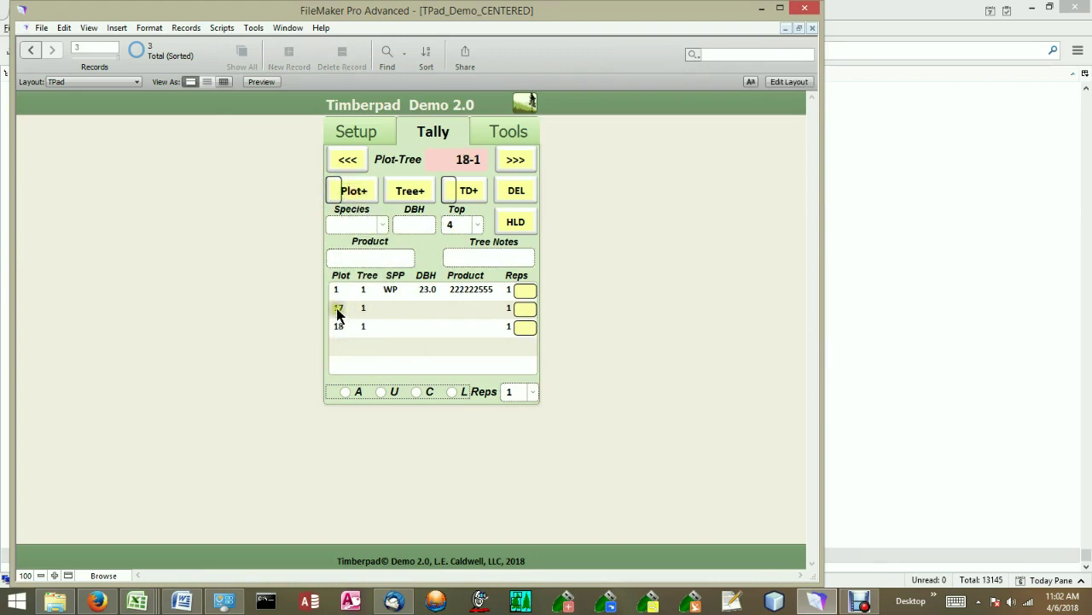
Delete the newly added plots 18 and 17 from the tally
left_click(508, 195)
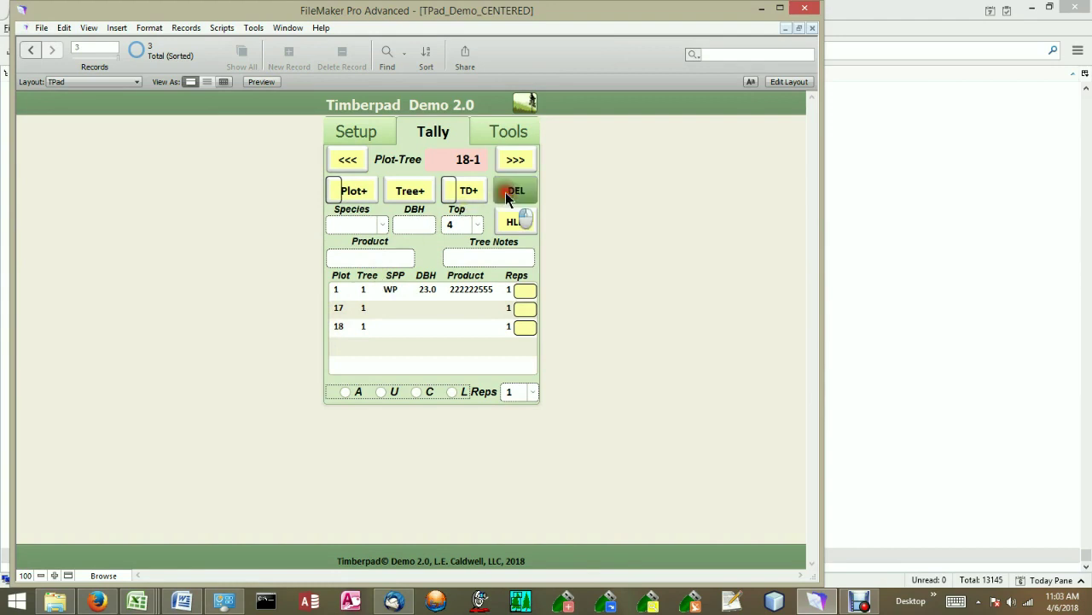
left_click(508, 196)
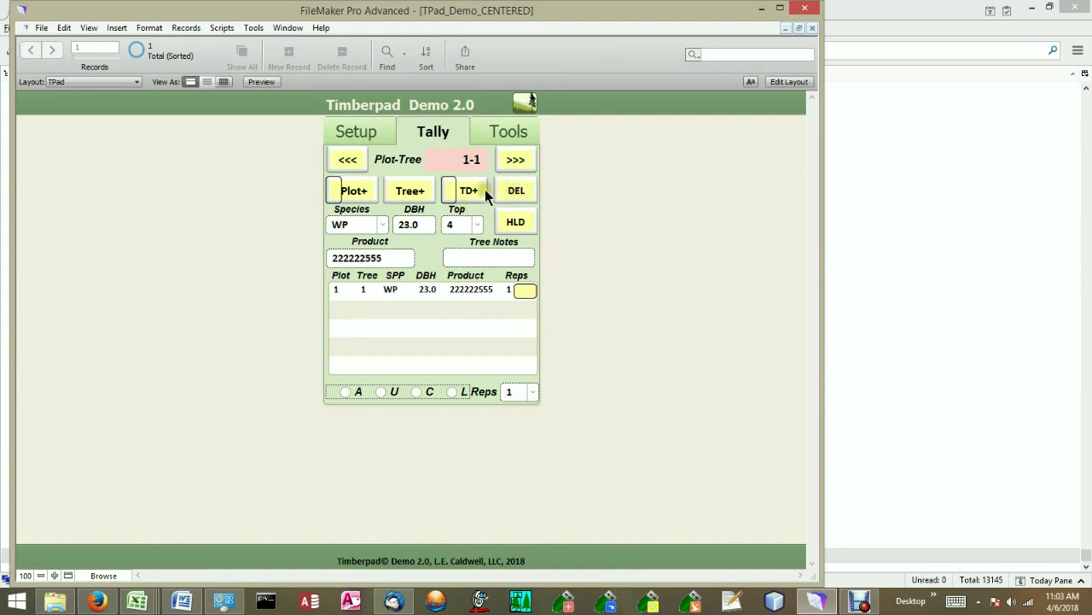
Turn on manual plot numbering in the tally, turn it off again from the setup page, and return to the tally
left_click(336, 193)
left_click(332, 258)
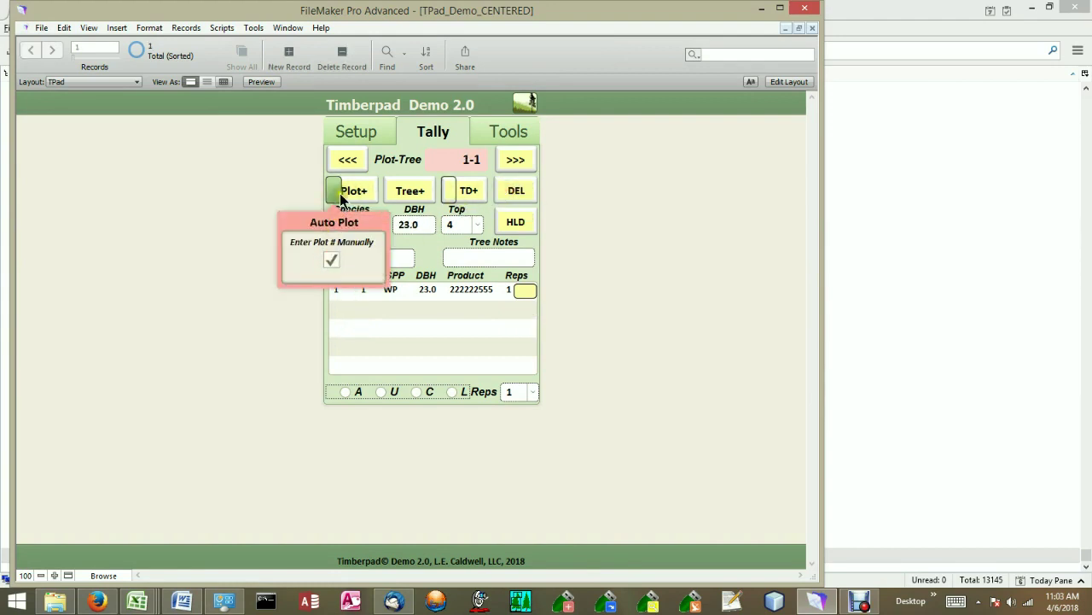
left_click(373, 133)
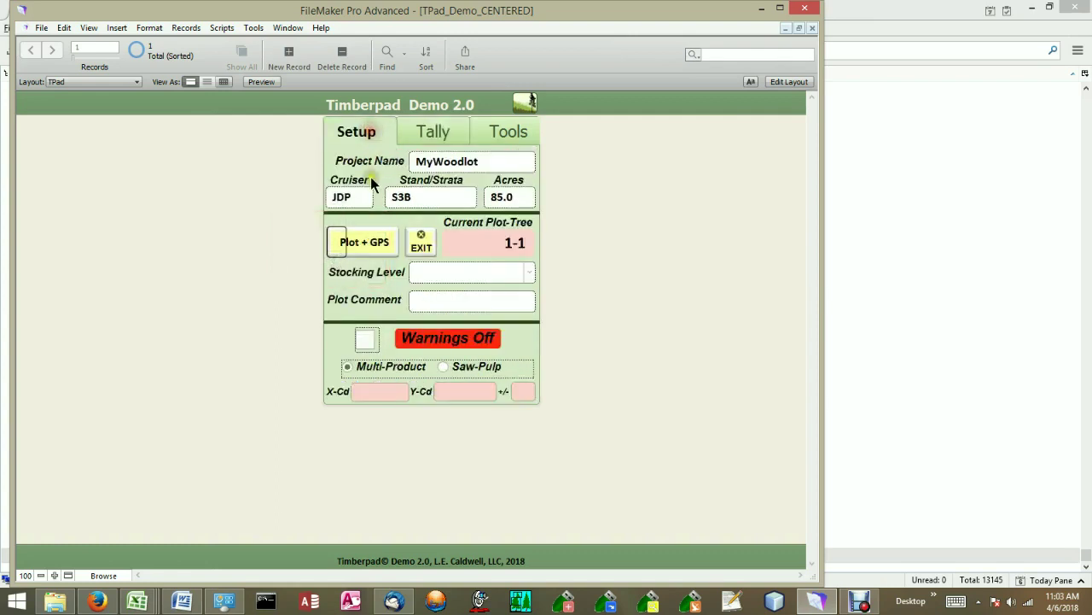
left_click(335, 243)
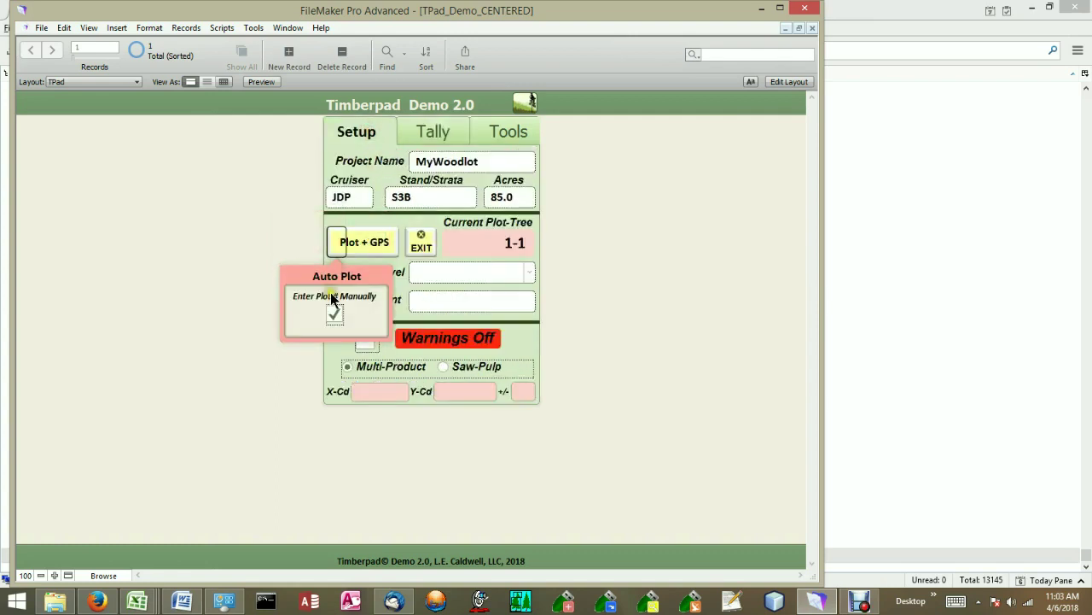
left_click(332, 315)
left_click(423, 136)
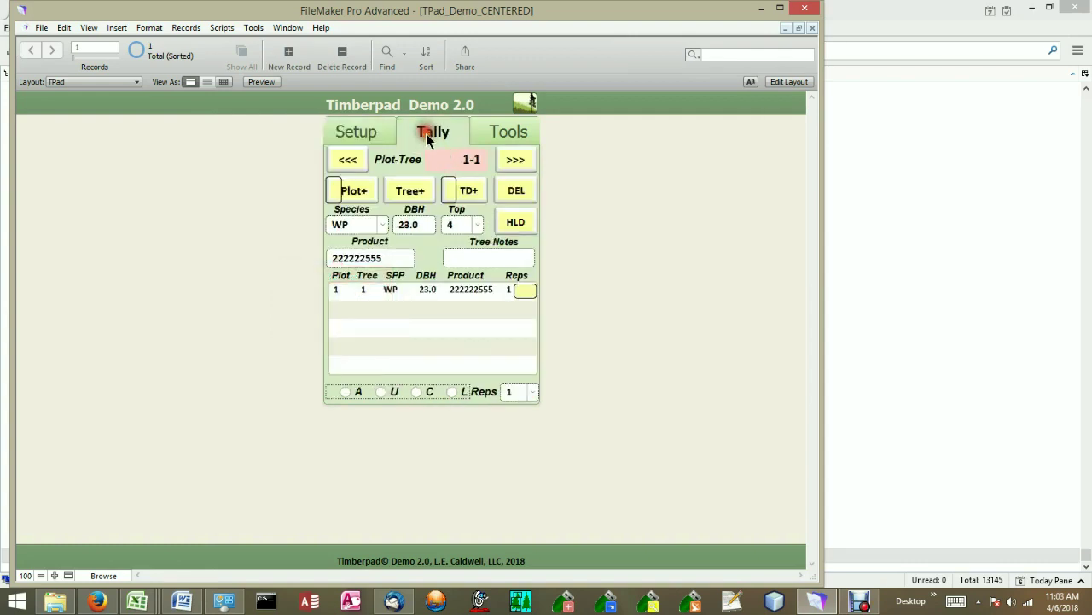
Add an automatically numbered plot and delete it, and add a blank second tree to plot 1 and delete it
left_click(356, 191)
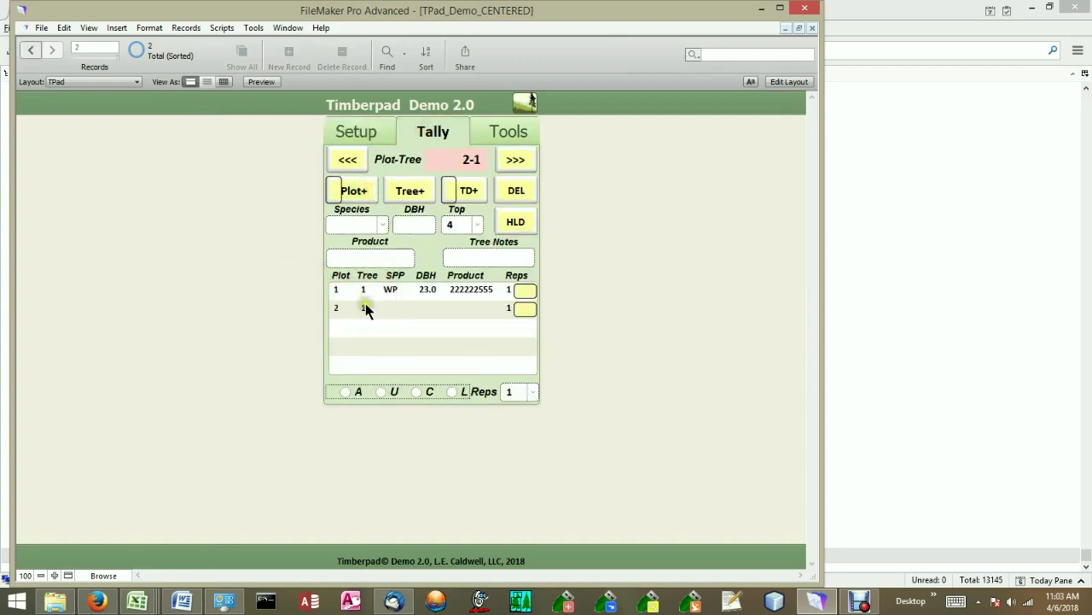
left_click(517, 190)
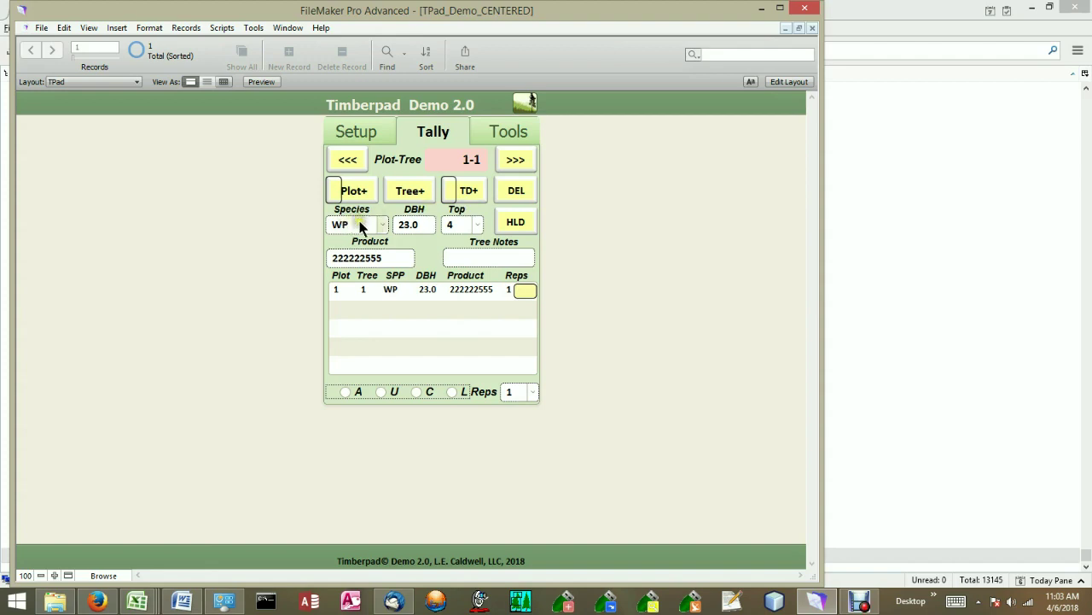
left_click(397, 192)
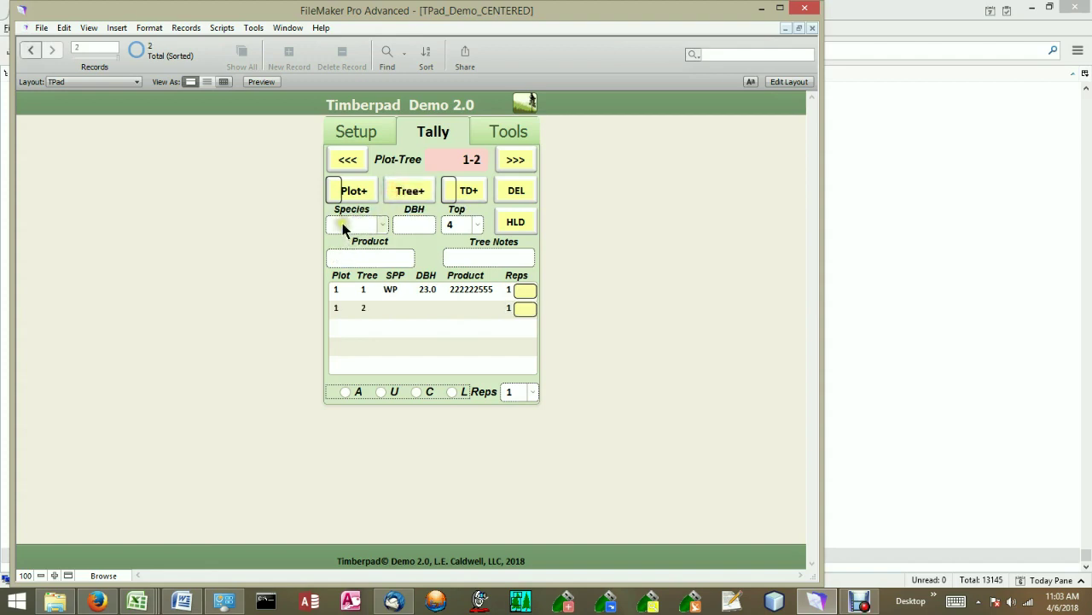
left_click(342, 222)
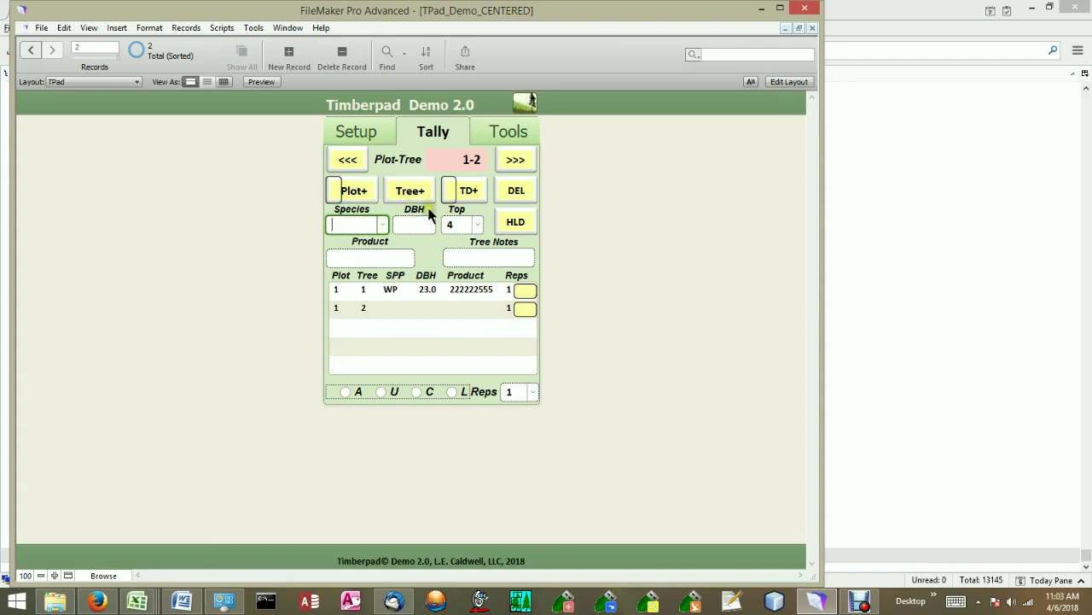
left_click(512, 190)
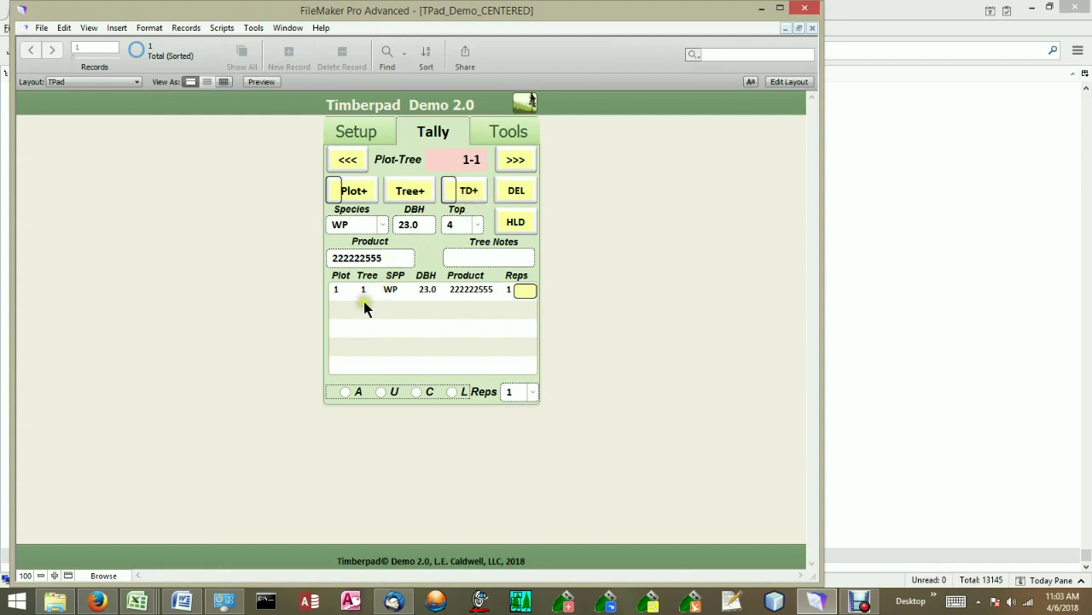
Duplicate the first tree in plot 1 with only its species copied, and delete the duplicate
left_click(465, 193)
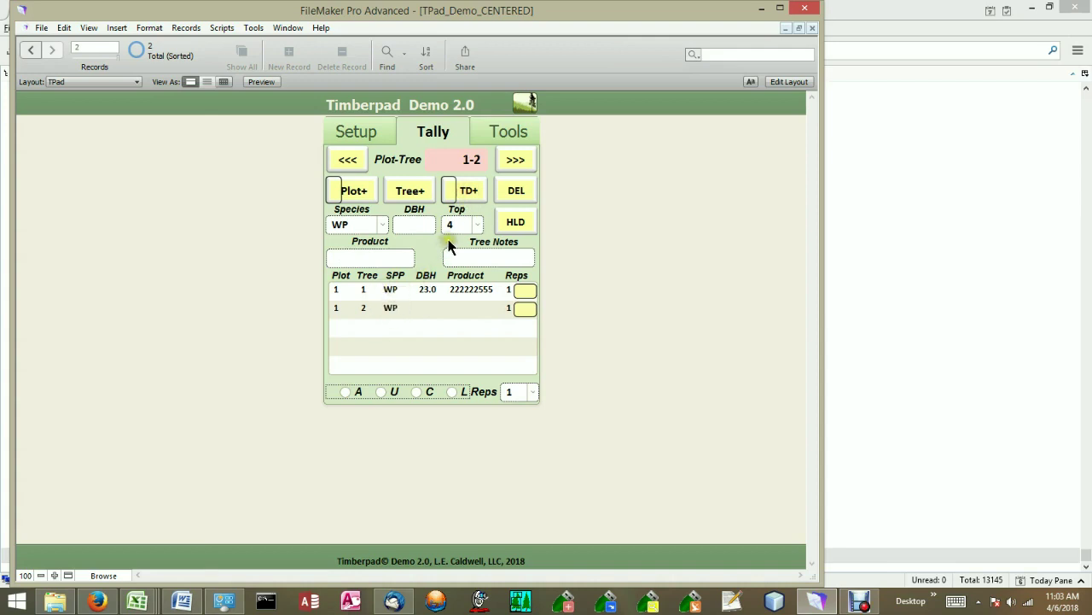
left_click(508, 190)
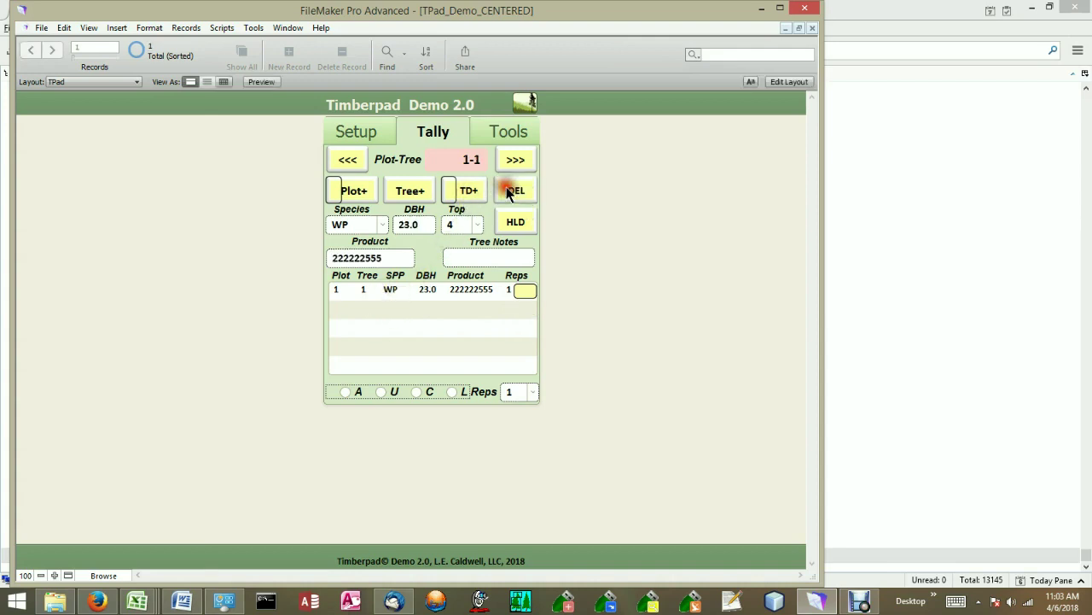
Turn on the DBH and Product options in the Tree Duplicator Settings and turn both off again
left_click(449, 190)
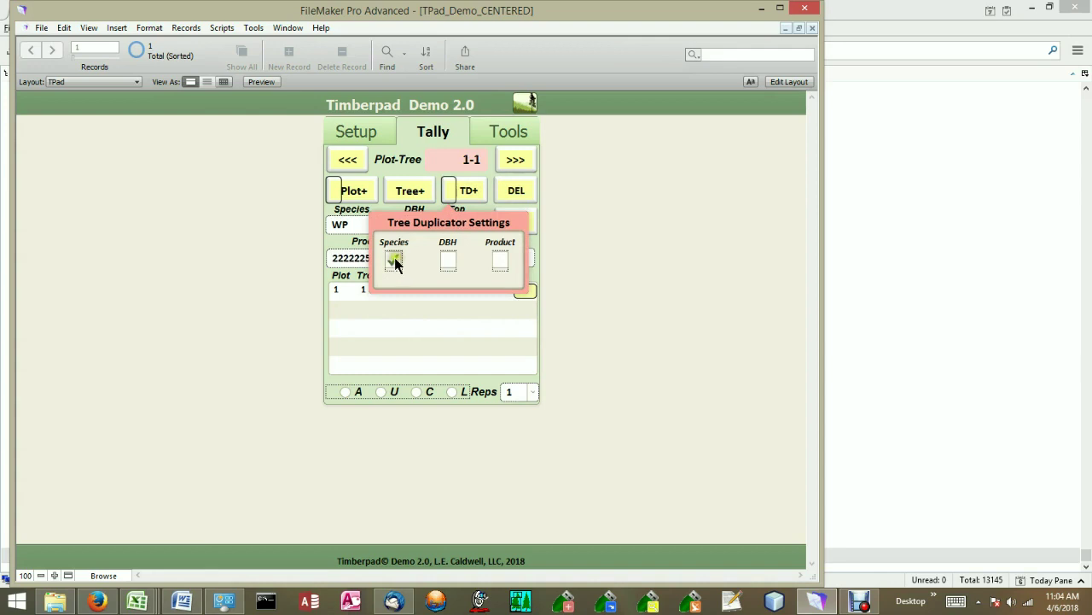
left_click(437, 258)
left_click(447, 258)
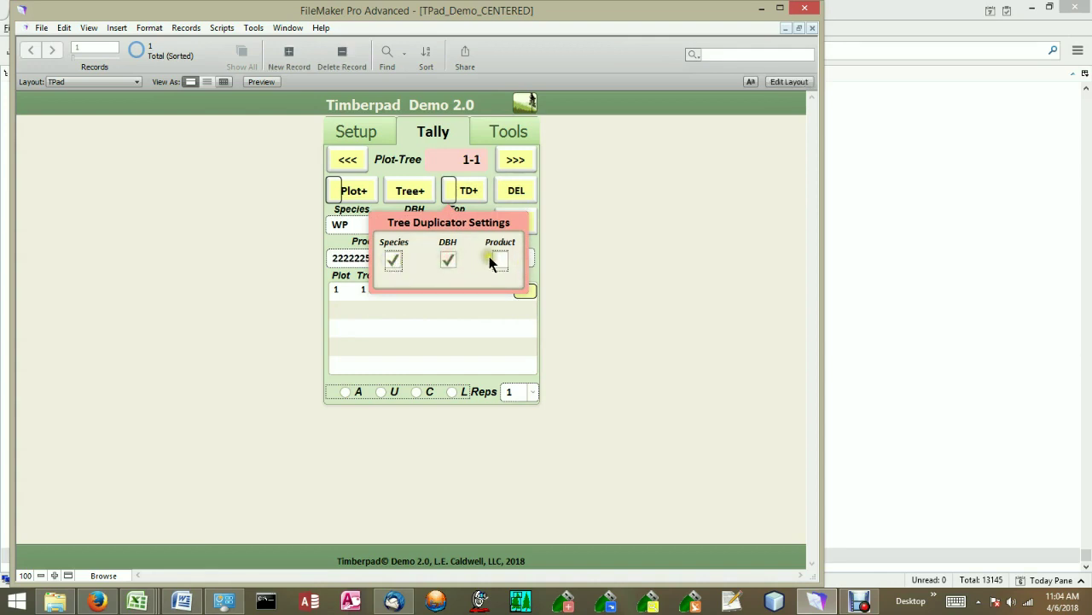
left_click(498, 260)
left_click(499, 261)
left_click(445, 258)
left_click(410, 170)
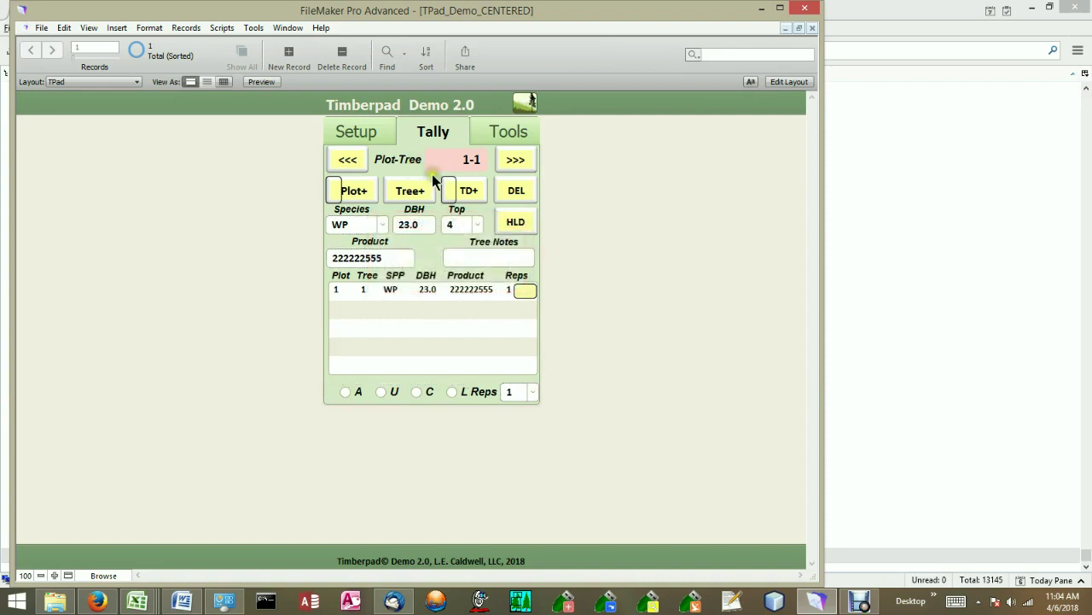
Duplicate the white pine tree with the Species-only duplicator setting and delete the copy
left_click(474, 192)
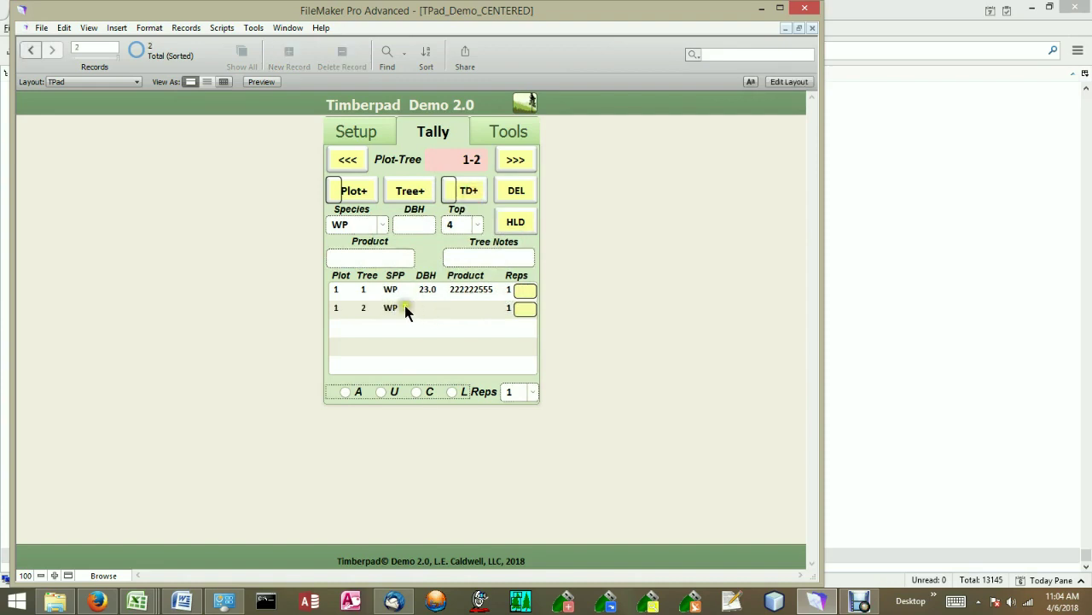
left_click(513, 194)
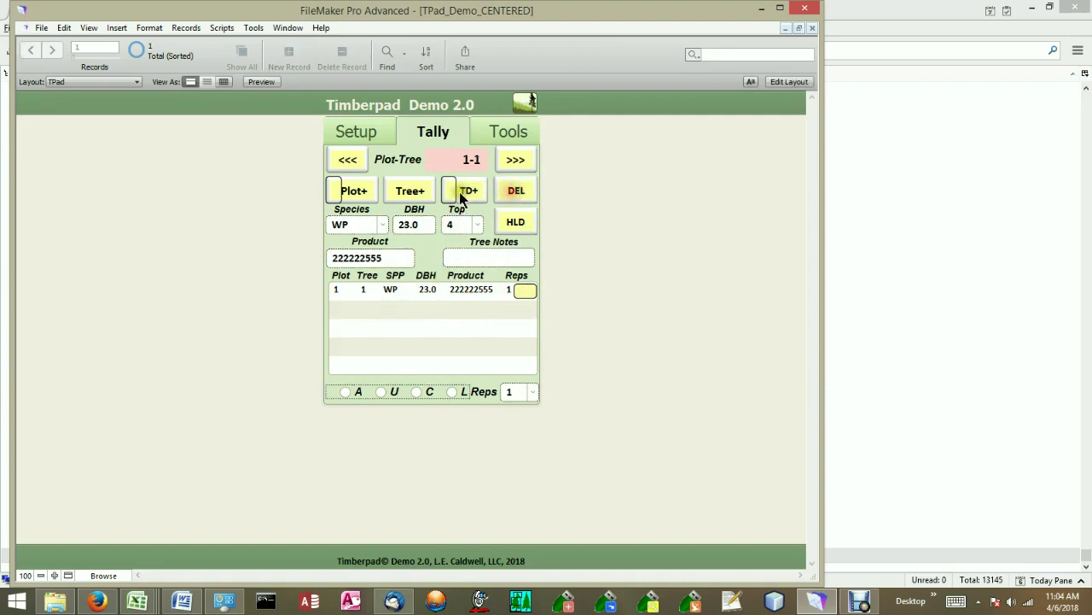
Enable DBH in the Tree Duplicator Settings, duplicate the tree with species and DBH, and delete the copy
left_click(447, 194)
left_click(448, 261)
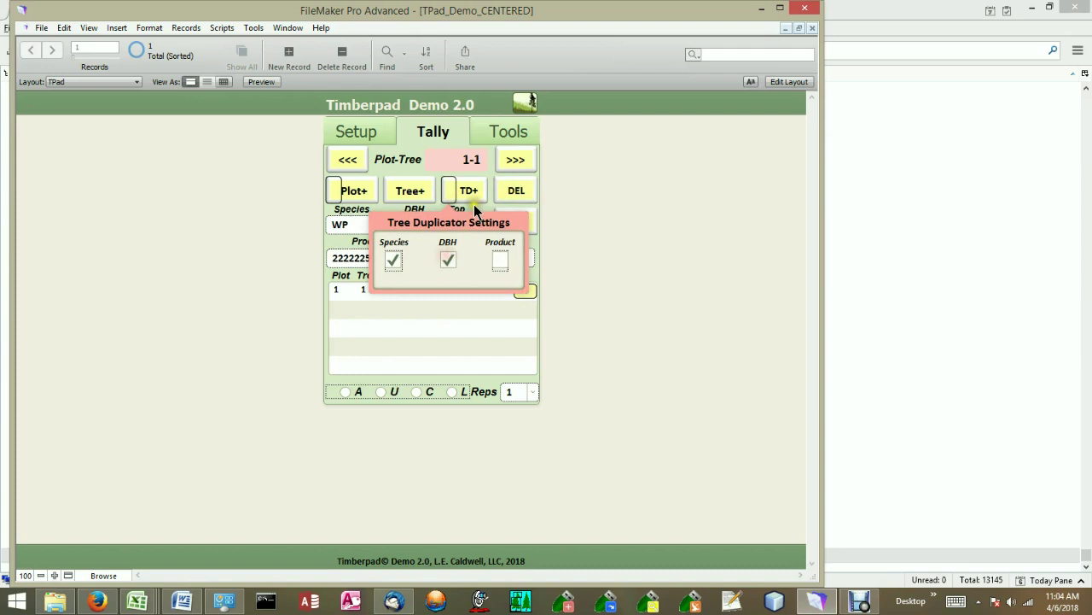
left_click(471, 191)
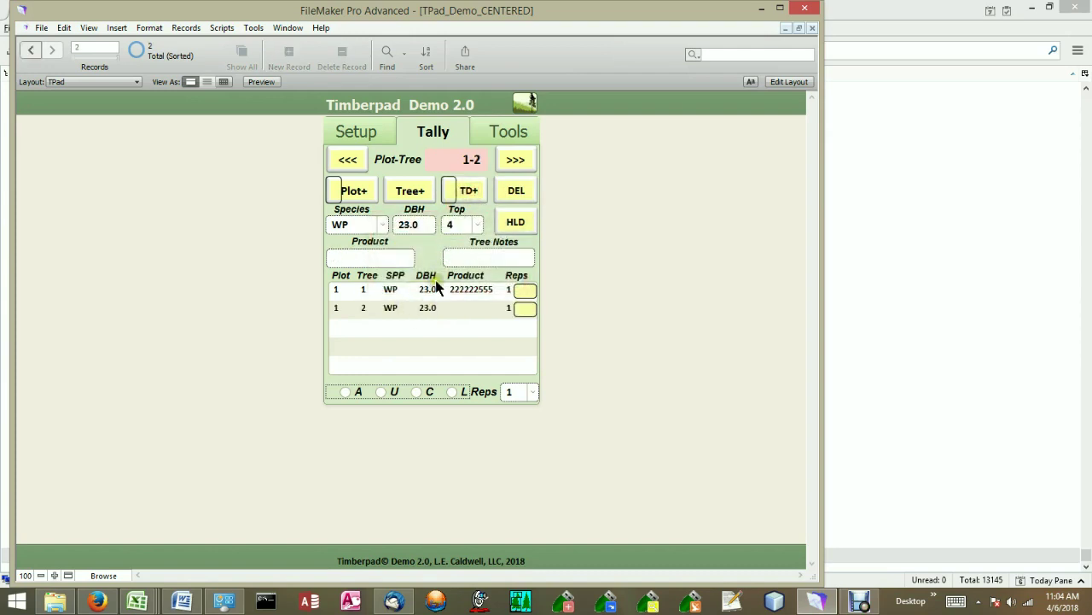
left_click(506, 193)
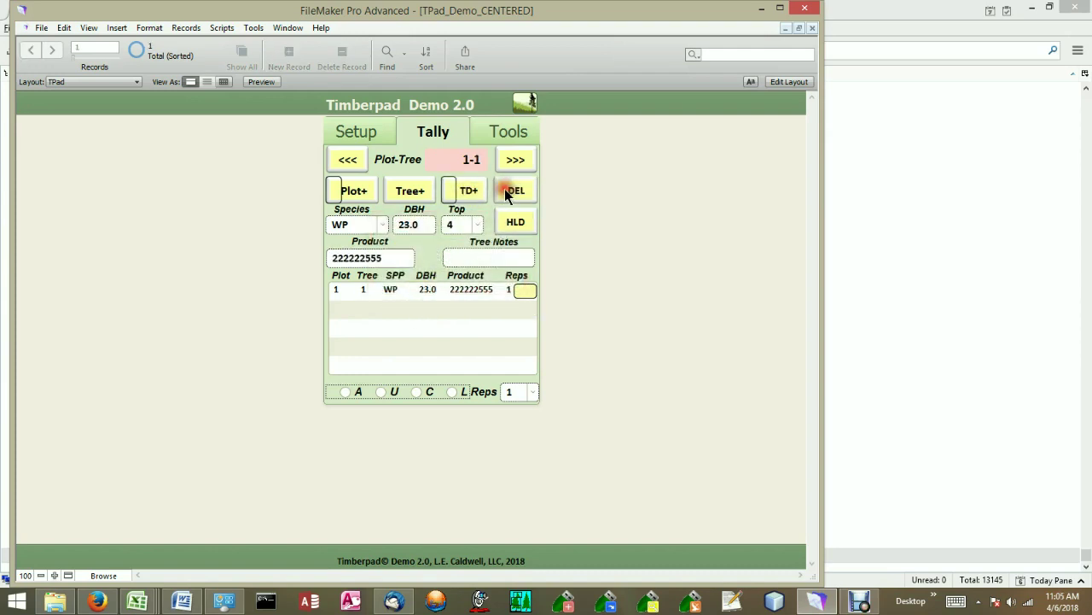
Enable Product in the Tree Duplicator Settings, duplicate the tree with species, DBH and product, and delete the copy
left_click(445, 193)
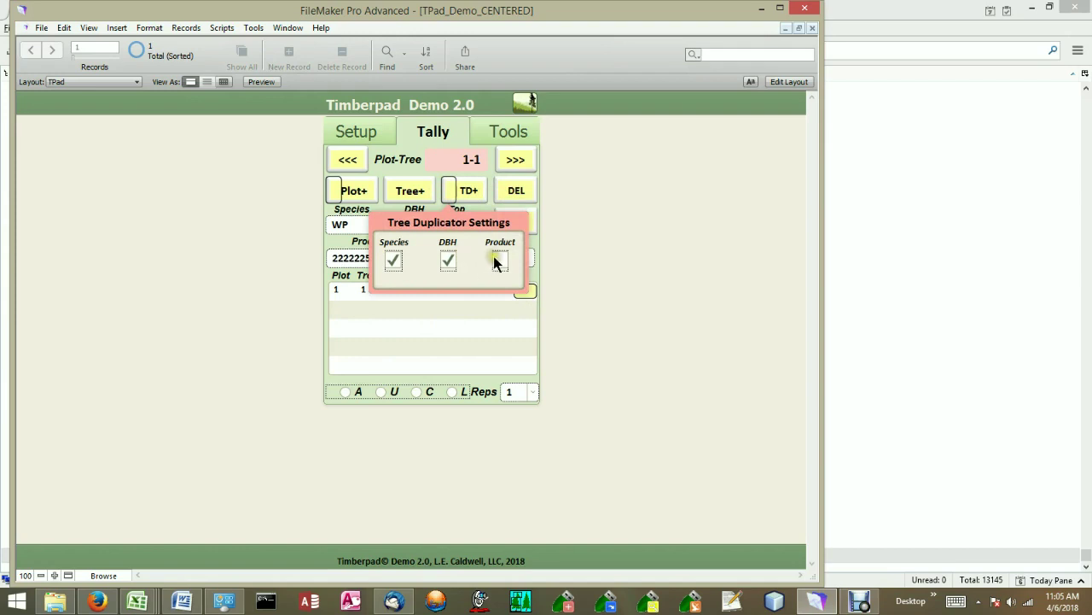
left_click(499, 261)
left_click(468, 191)
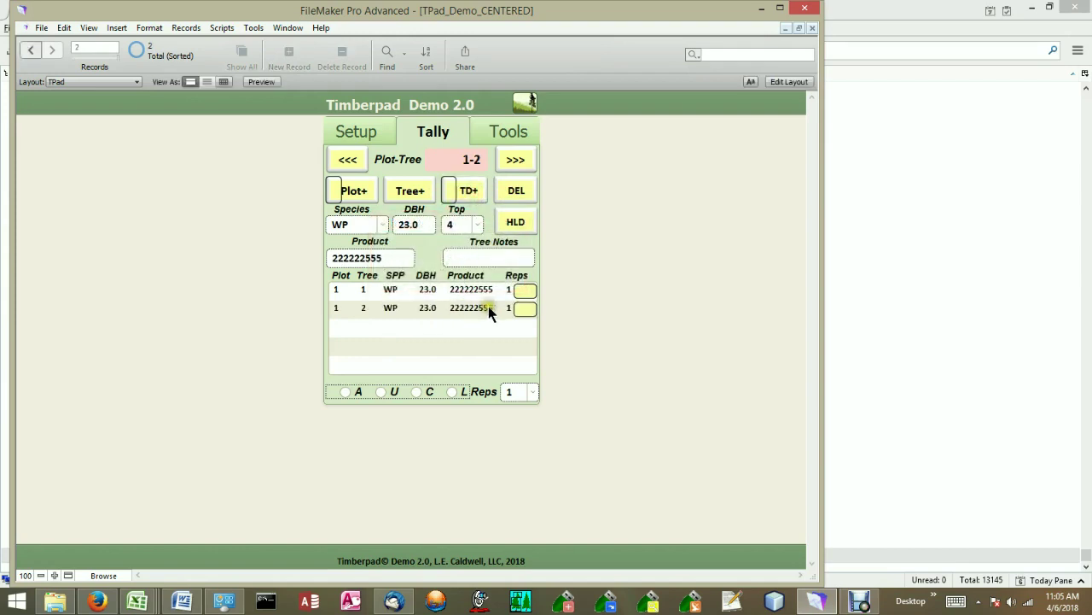
left_click(515, 189)
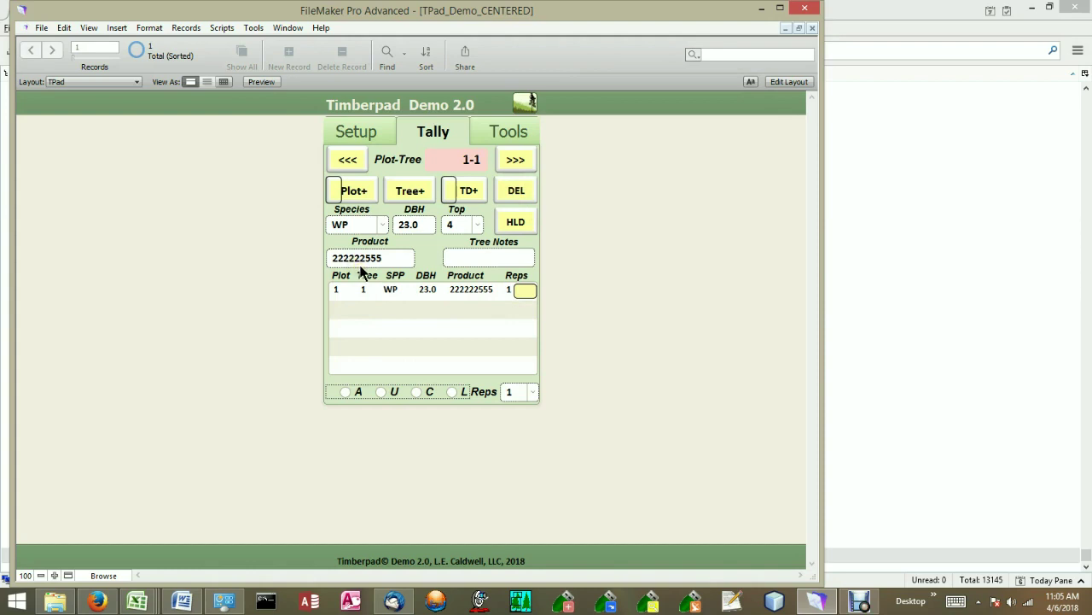
Duplicate the first tree of plot 1 eight times with its species, DBH and product, up to tree 9
left_click(474, 194)
left_click(475, 195)
left_click(475, 194)
left_click(475, 194)
left_click(475, 195)
left_click(475, 195)
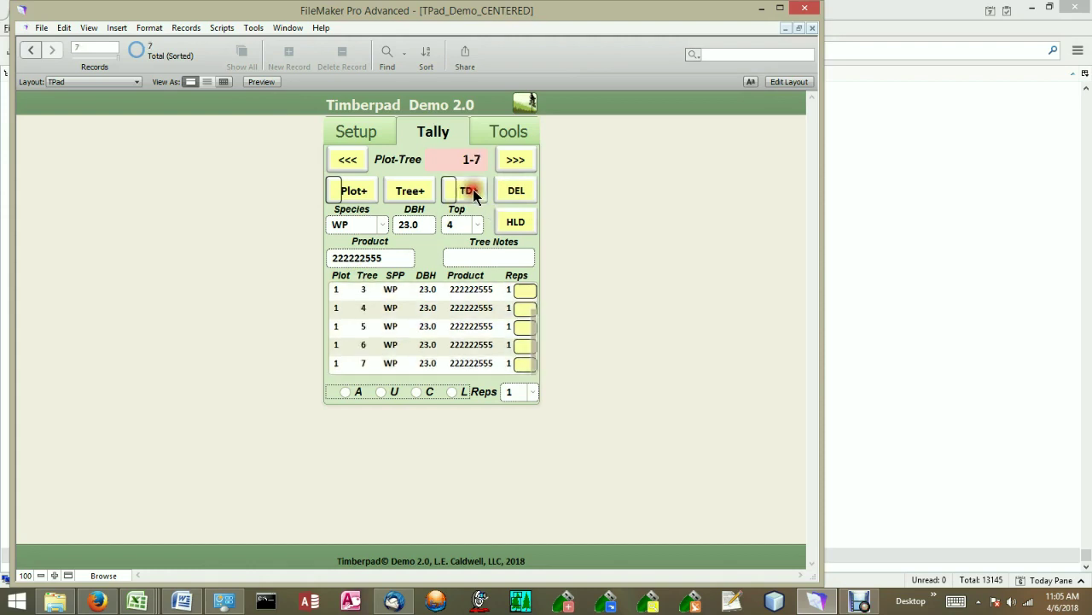
left_click(475, 194)
left_click(475, 195)
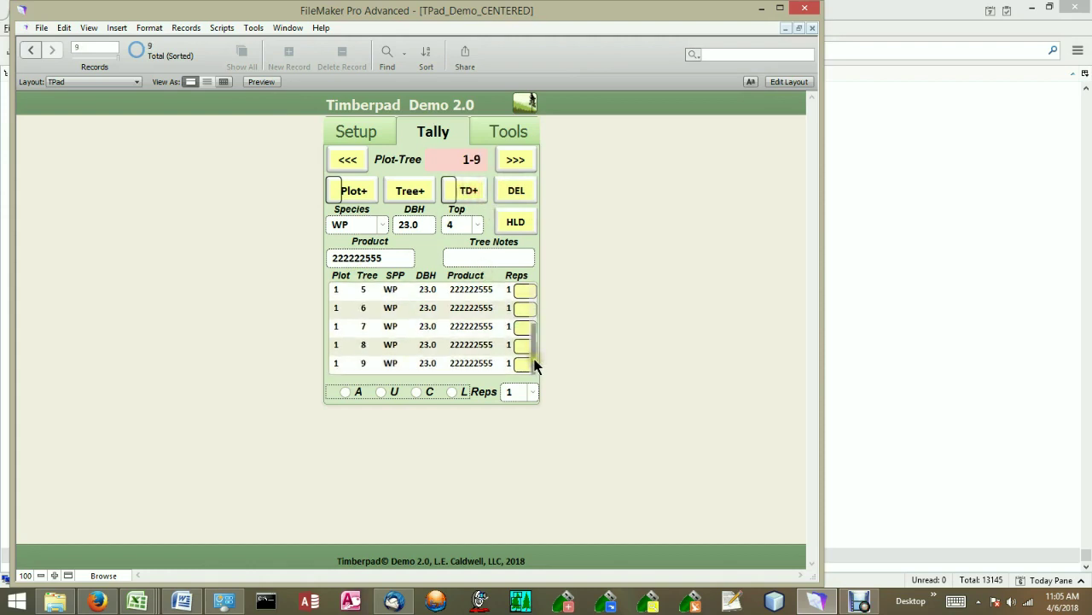
Make tree 1 of plot 1 the current record from the tally's tree list
left_click_drag(536, 365, 539, 318)
left_click(414, 291)
left_click(504, 270)
left_click(523, 293)
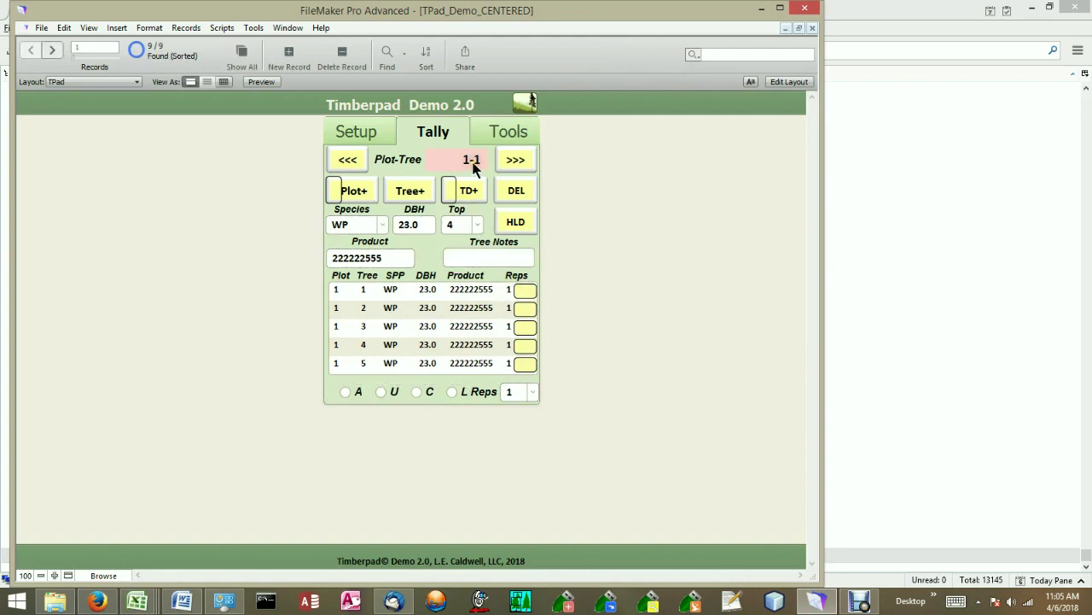
Make trees 4, 2 and 9 of plot 1 the current record in turn from the tally's tree list
left_click(520, 347)
left_click(519, 309)
left_click_drag(532, 312, 530, 356)
left_click(520, 365)
left_click(532, 331)
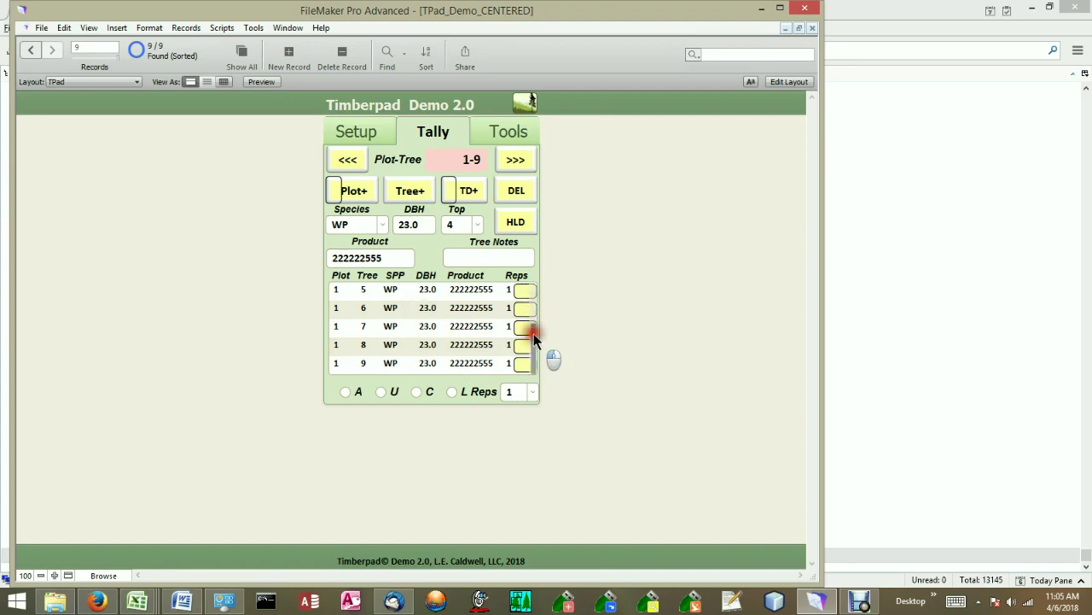
mouse_move(532, 331)
left_mouse_down()
mouse_move(538, 290)
mouse_move(529, 352)
left_mouse_up()
Add plot 2 to the tally, look through the tree list, and delete the new plot's empty tree 1
left_click(354, 190)
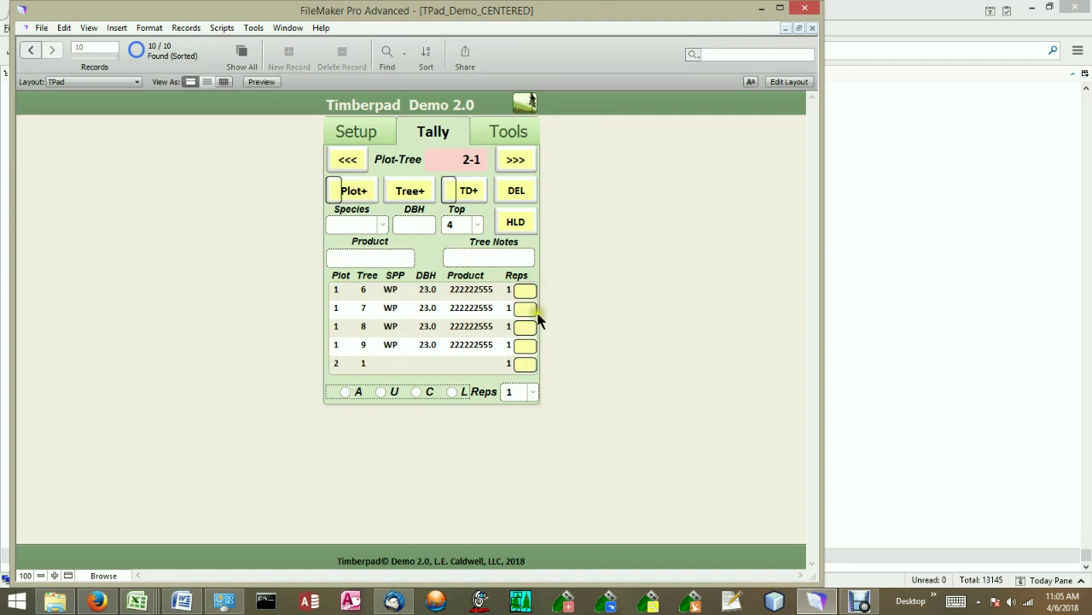
left_click_drag(534, 343, 522, 300)
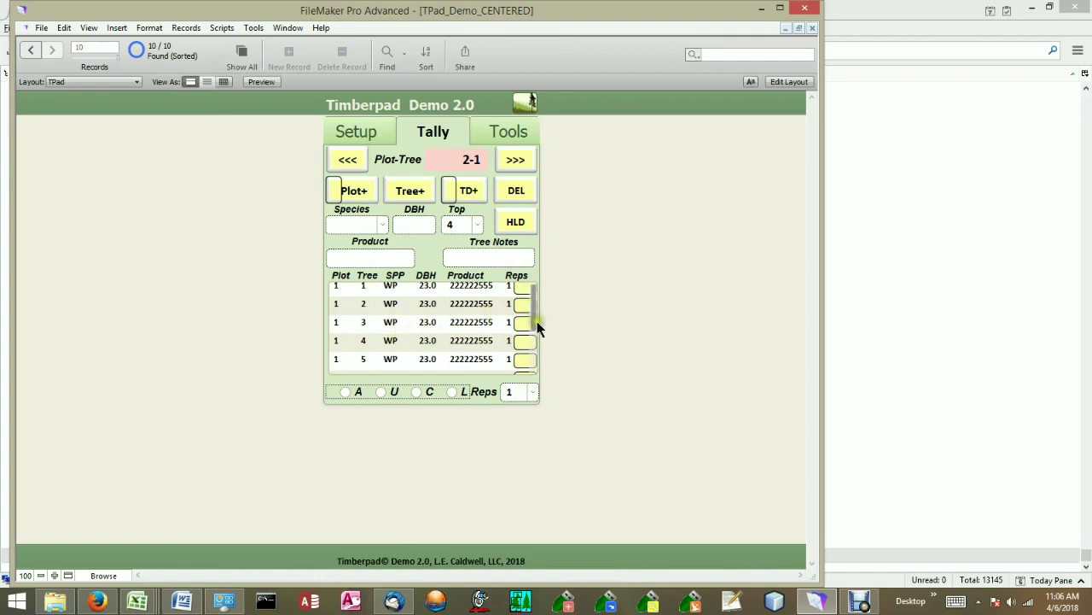
mouse_move(532, 310)
left_mouse_down()
mouse_move(532, 367)
mouse_move(531, 298)
mouse_move(532, 353)
mouse_move(534, 324)
left_mouse_up()
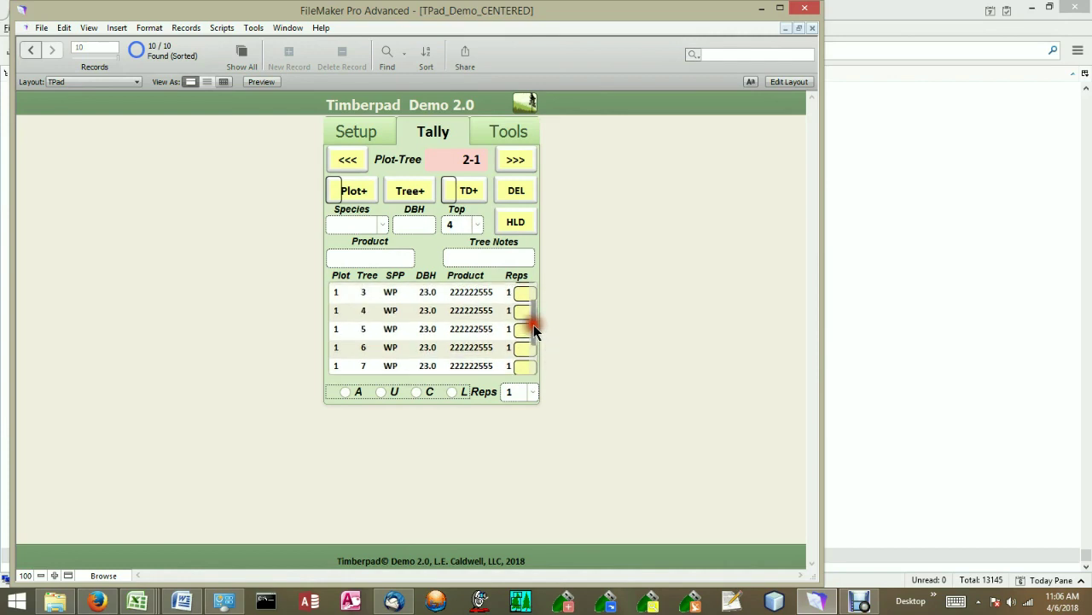
left_click(516, 193)
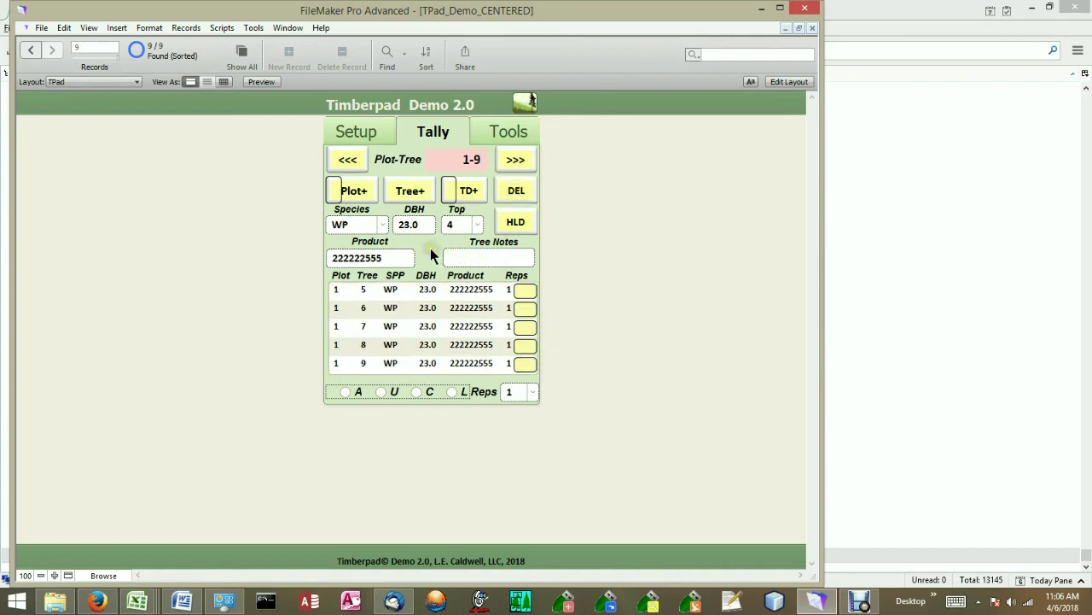
Export the full MyWoodlot dataset with the txt file attached to an email, and check the attachment in the draft
left_click(487, 128)
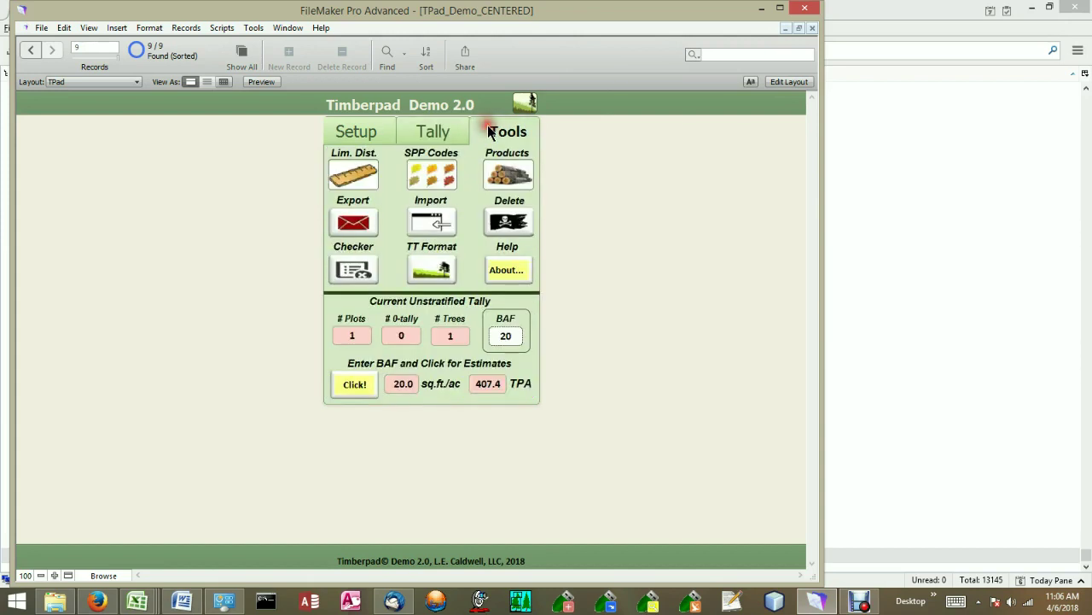
left_click(354, 230)
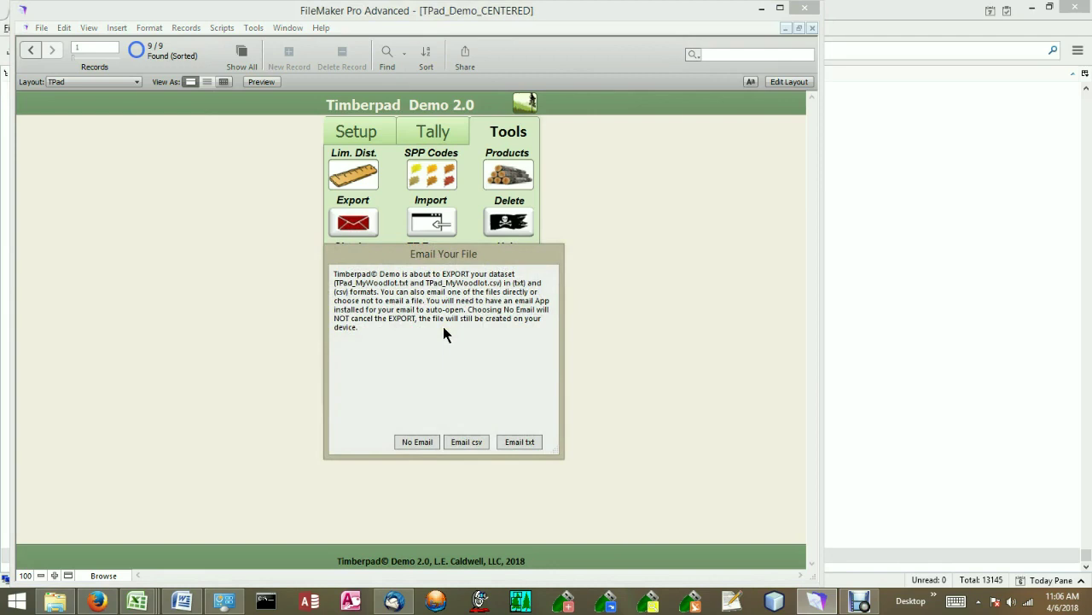
left_click(508, 445)
left_click(520, 442)
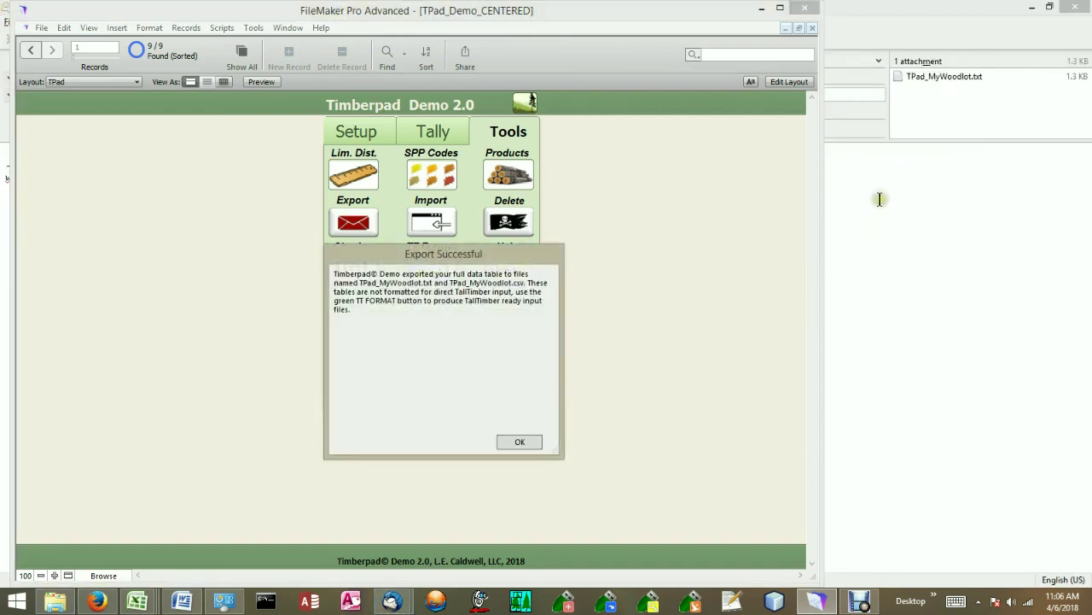
left_click(875, 27)
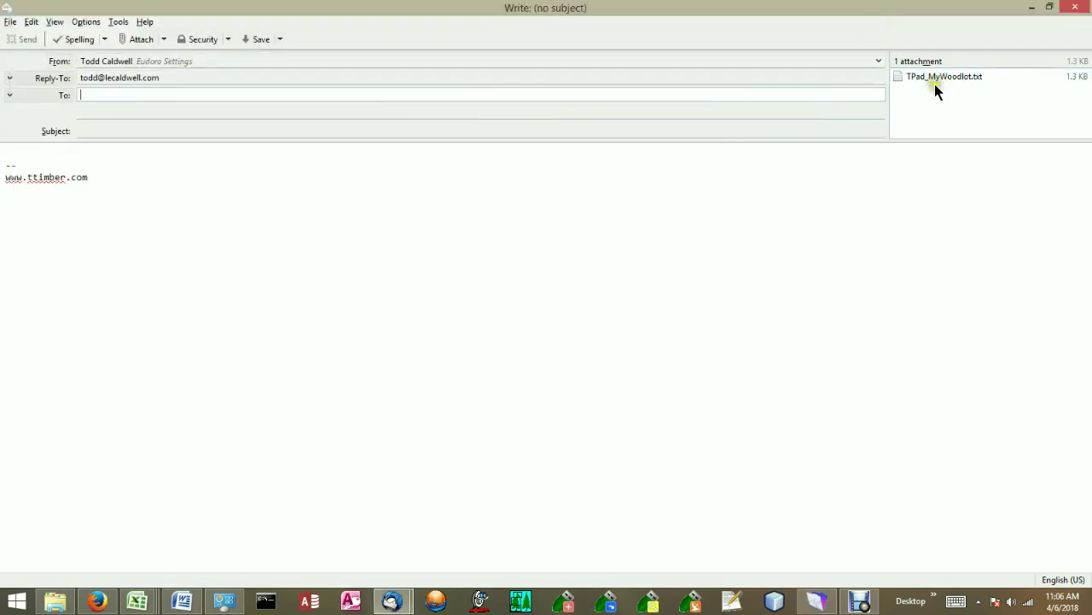
left_click(811, 599)
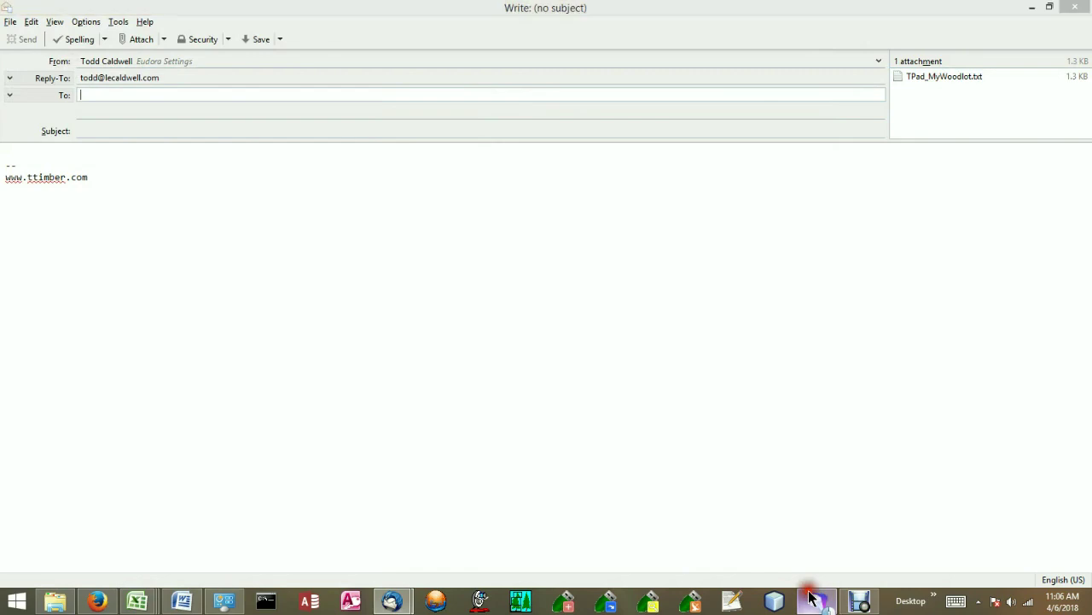
left_click(513, 442)
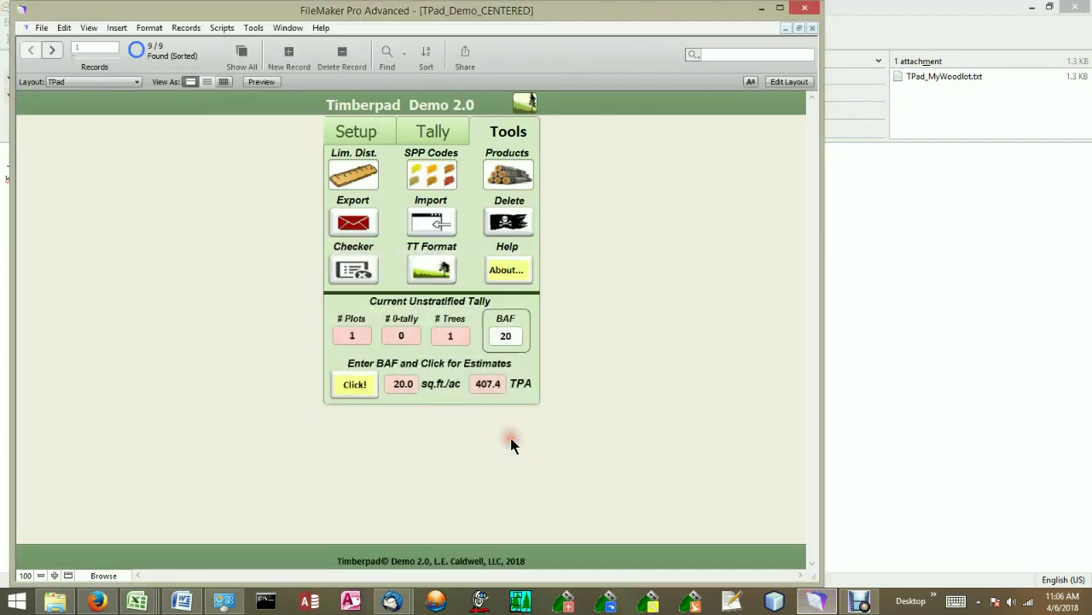
Export the dataset in TallTimber format with the csv file attached to an email, and try to open TT30data_MyWoodlot.csv
left_click(426, 270)
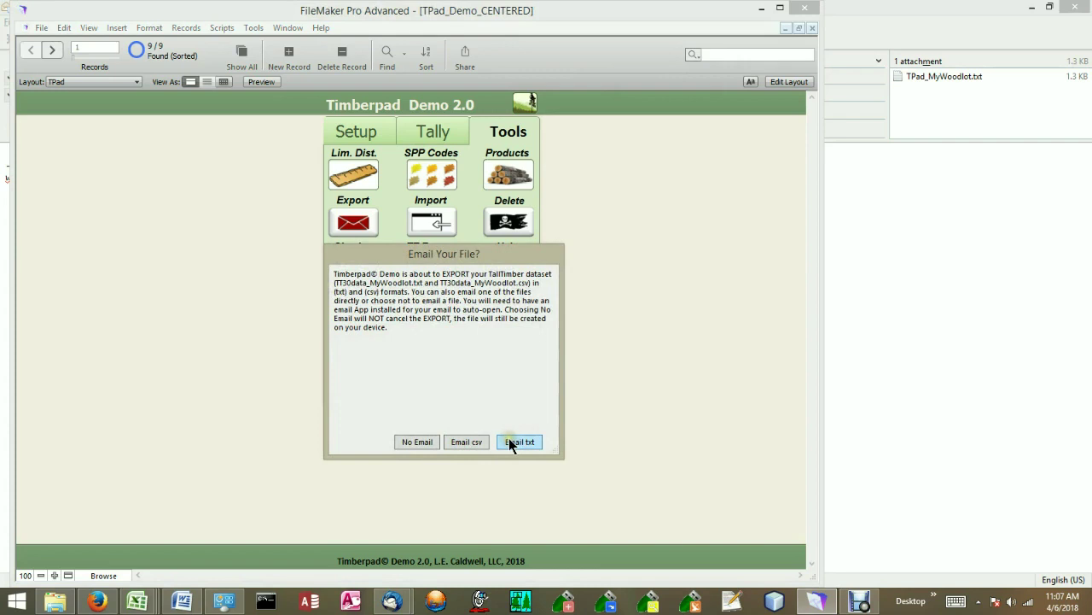
left_click(480, 443)
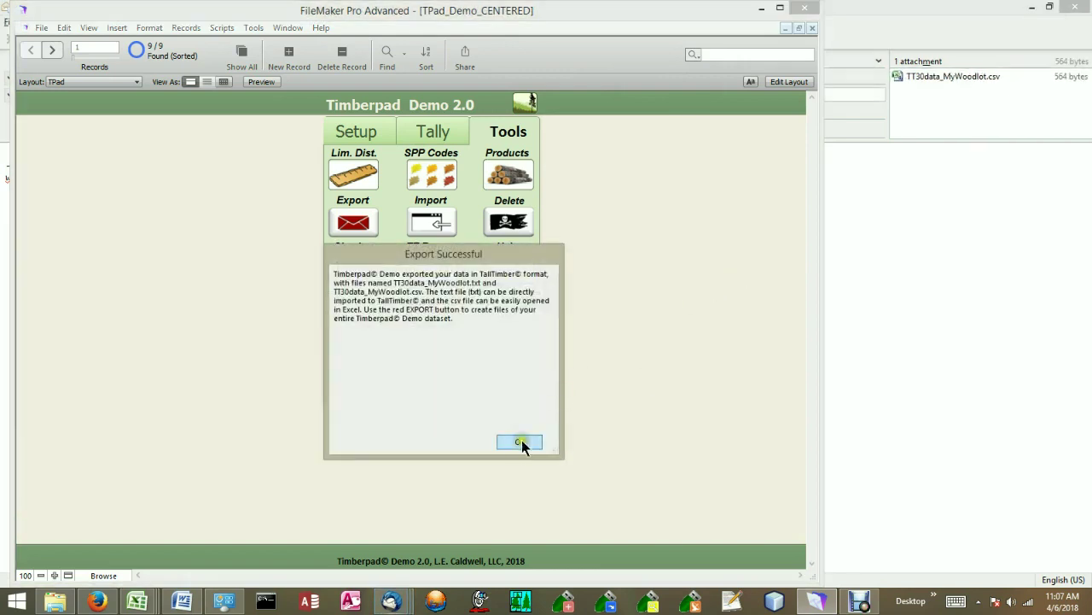
left_click(520, 441)
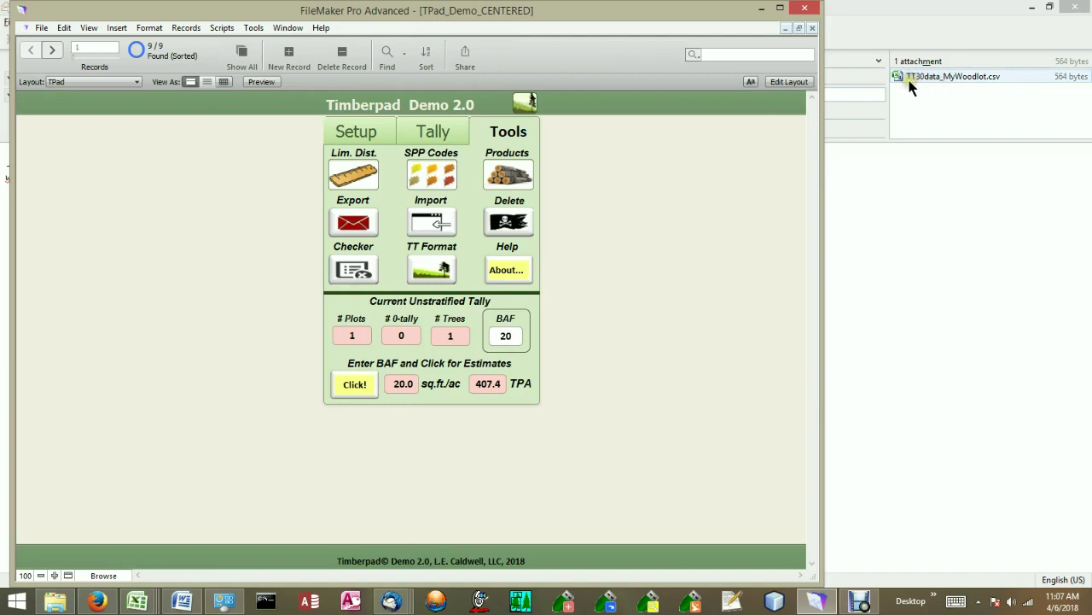
double_click(958, 75)
Review the MyWoodlot project setup along with the tools and tally pages, ending on the setup page
left_click(382, 146)
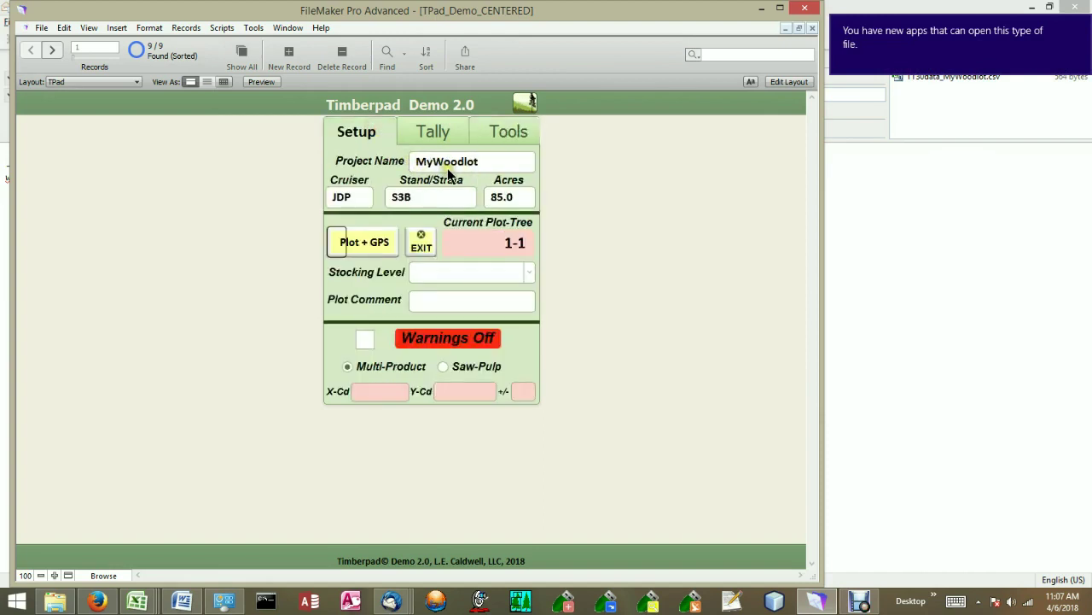
left_click(507, 129)
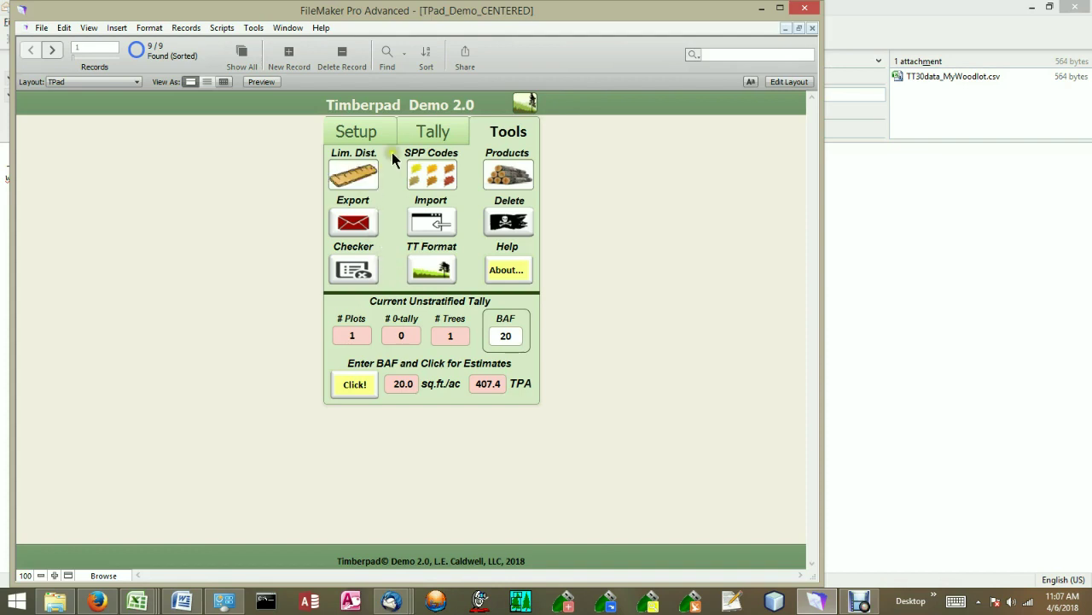
left_click(432, 131)
left_click(367, 133)
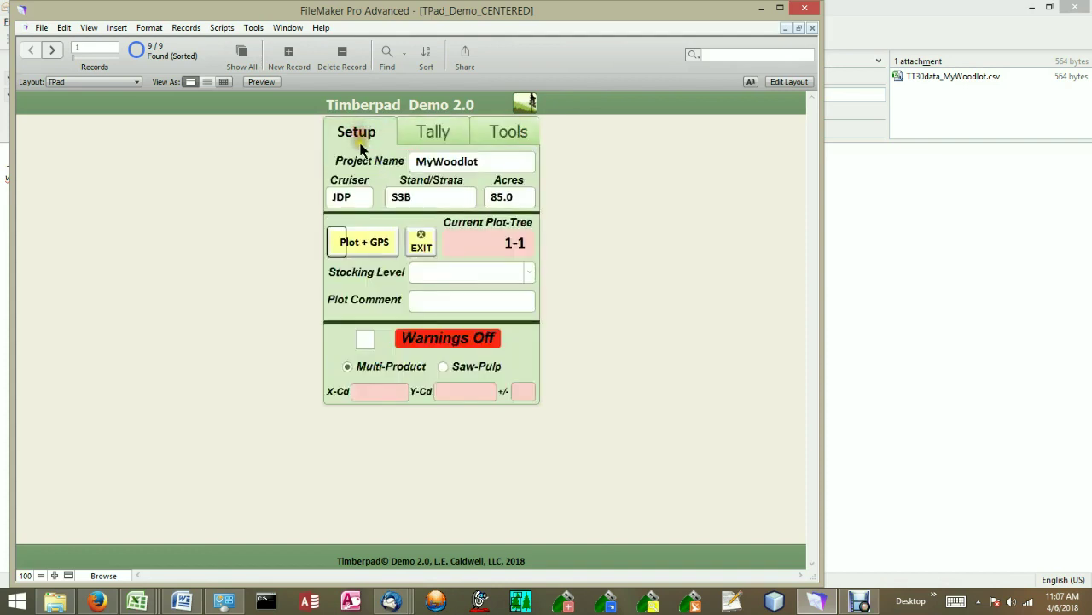